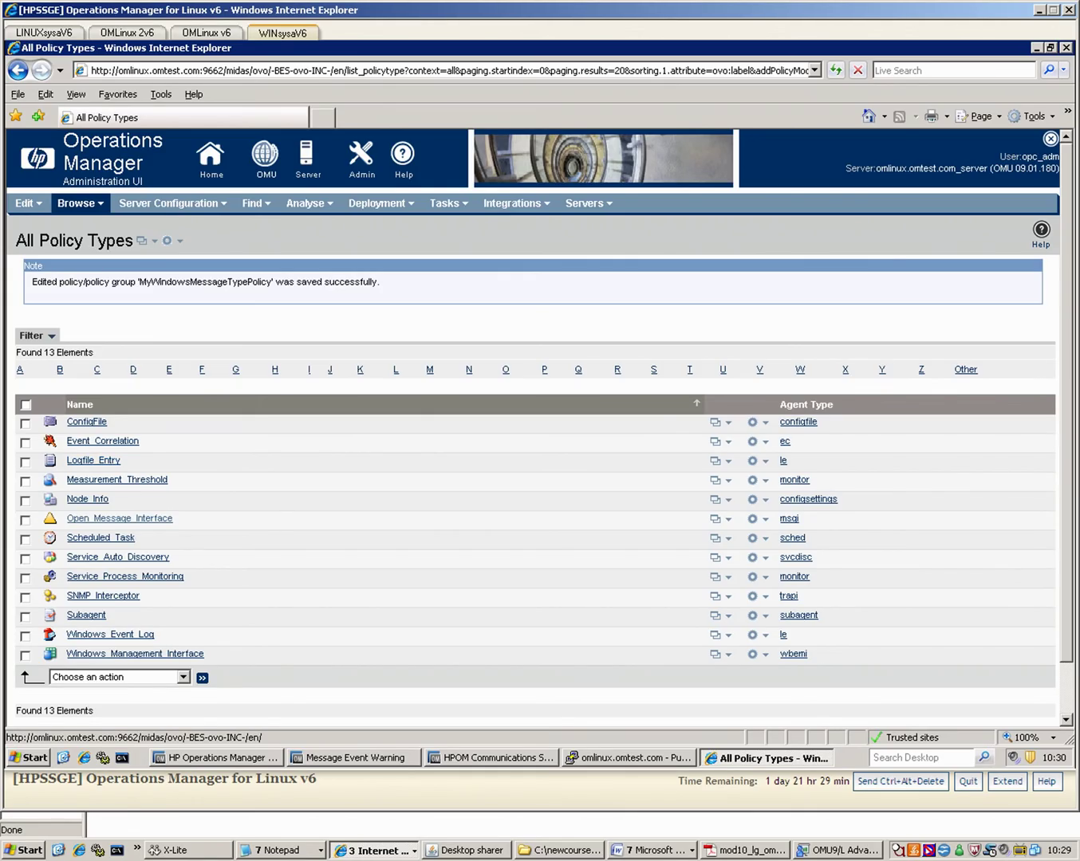
# - Assign the MyCateogory category to the policy MyWindowsMessageTypePolicy (1.0), locating the policy with the name filter "My"
pyautogui.click(80, 203)
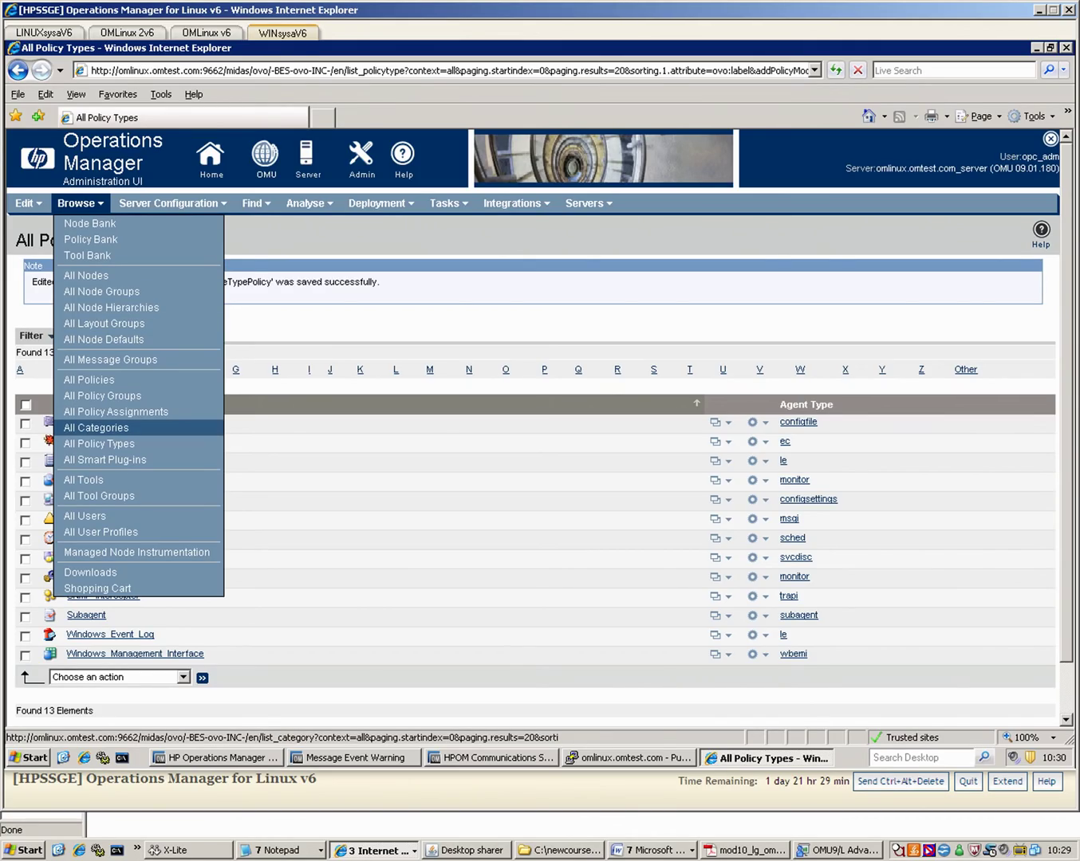
pyautogui.click(95, 428)
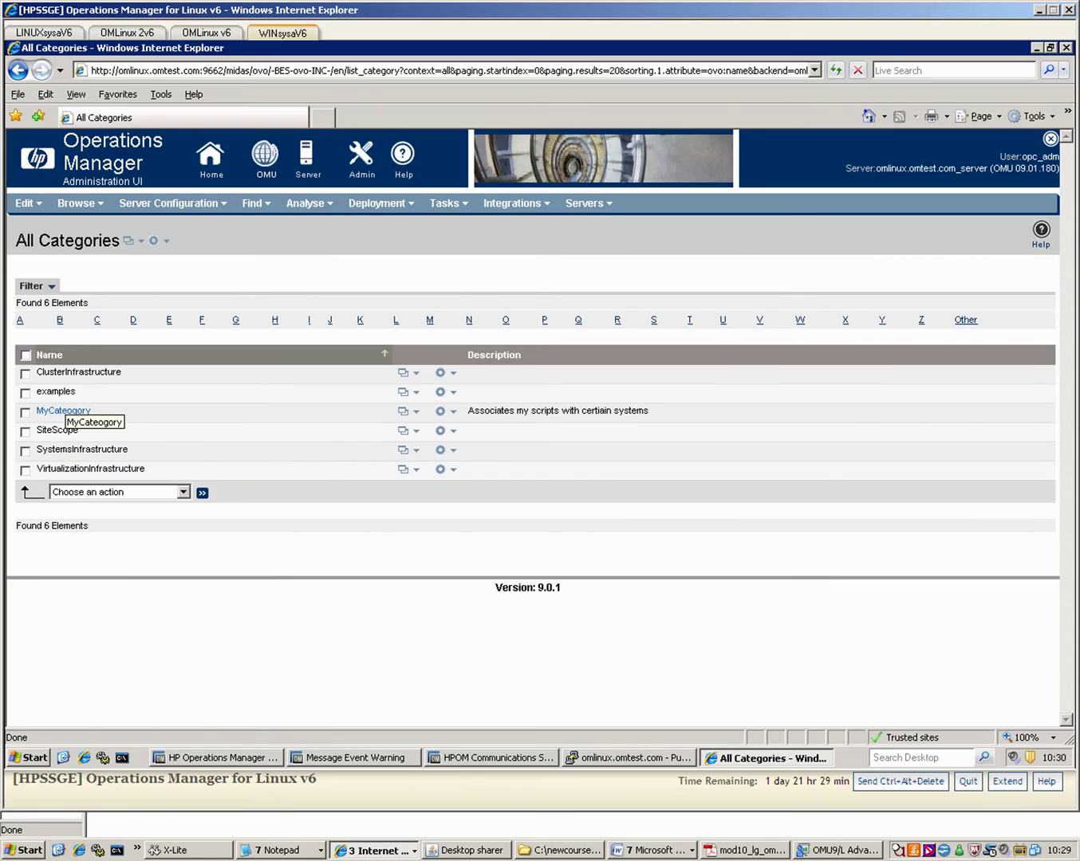
pyautogui.click(440, 412)
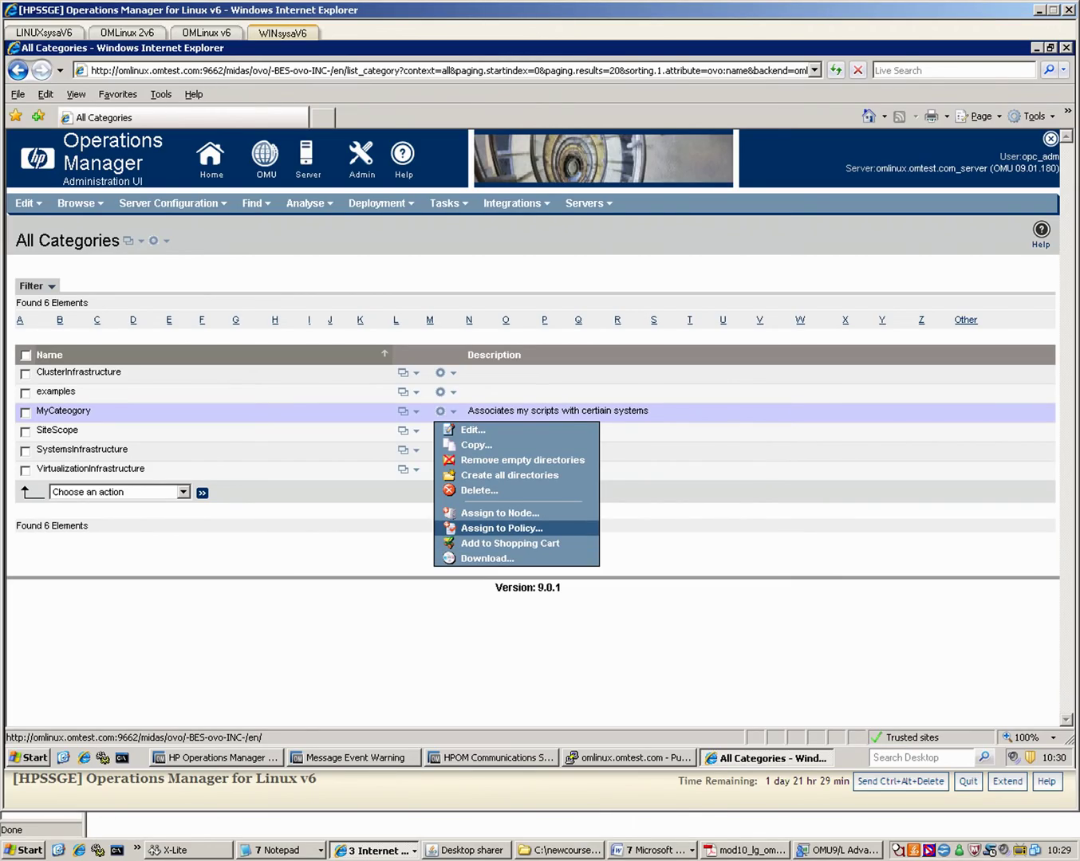
pyautogui.click(501, 528)
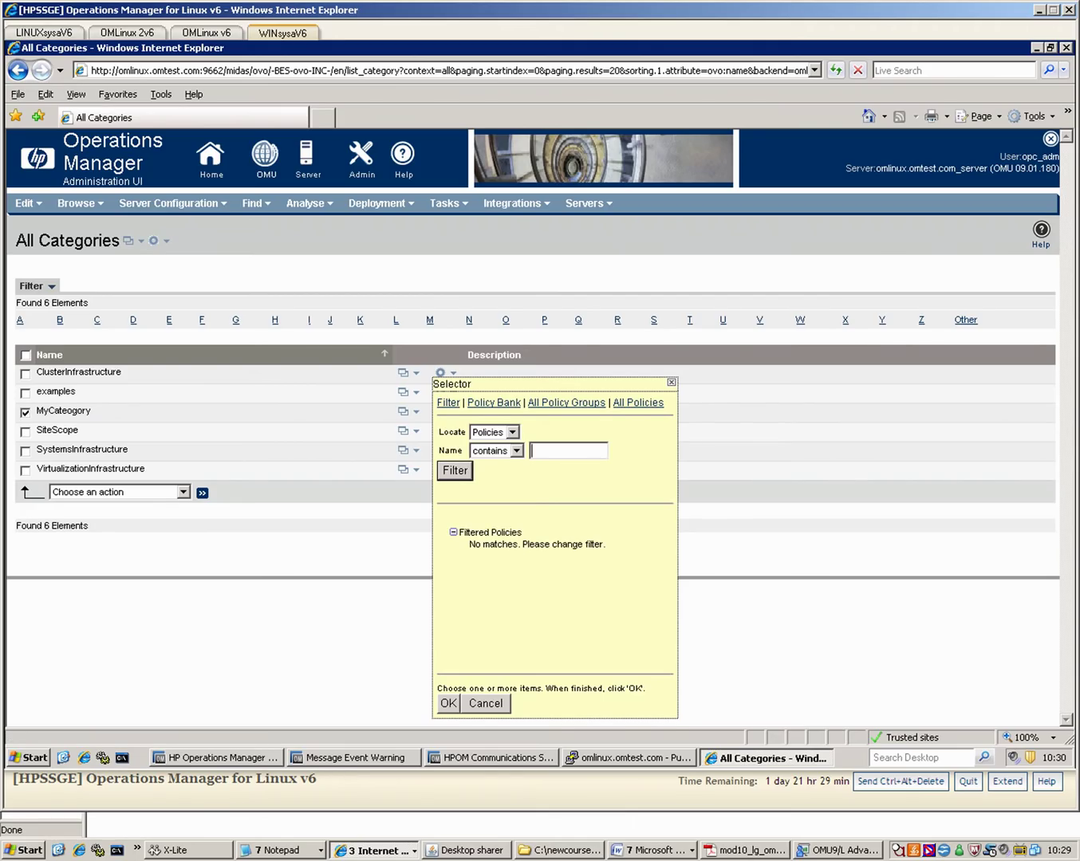
pyautogui.write('My')
pyautogui.press('Return')
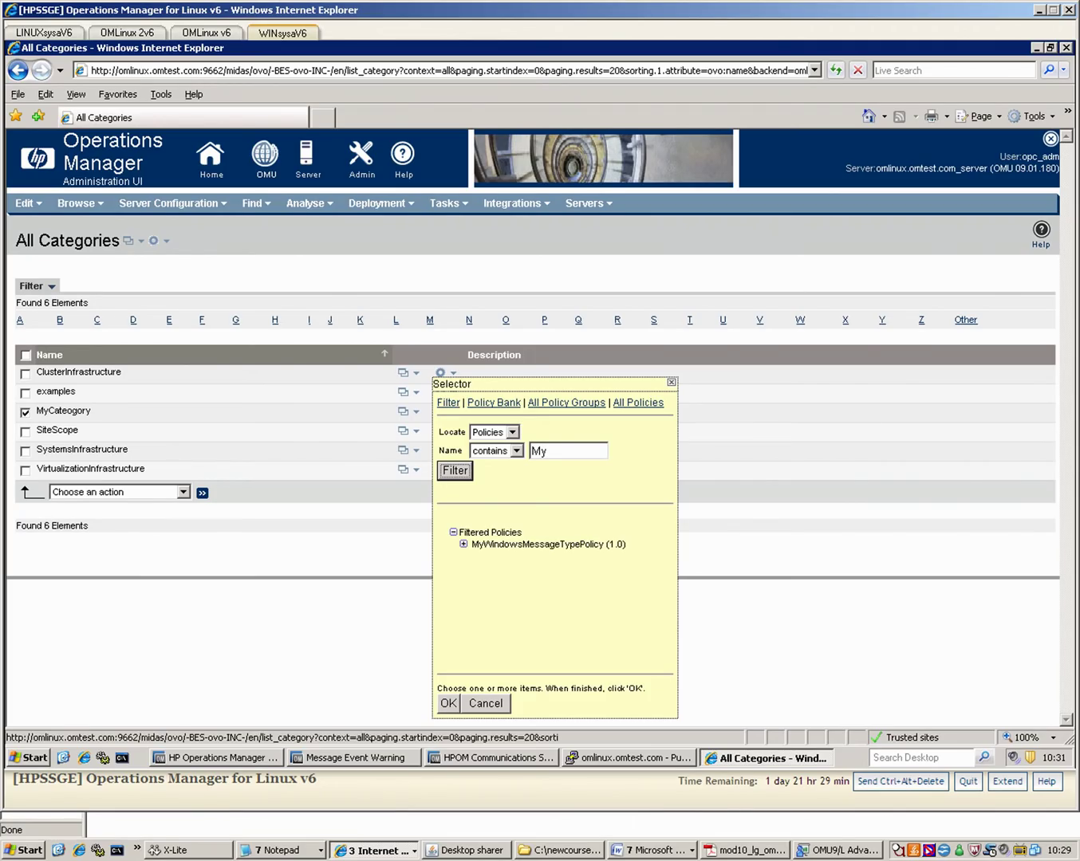
pyautogui.click(549, 545)
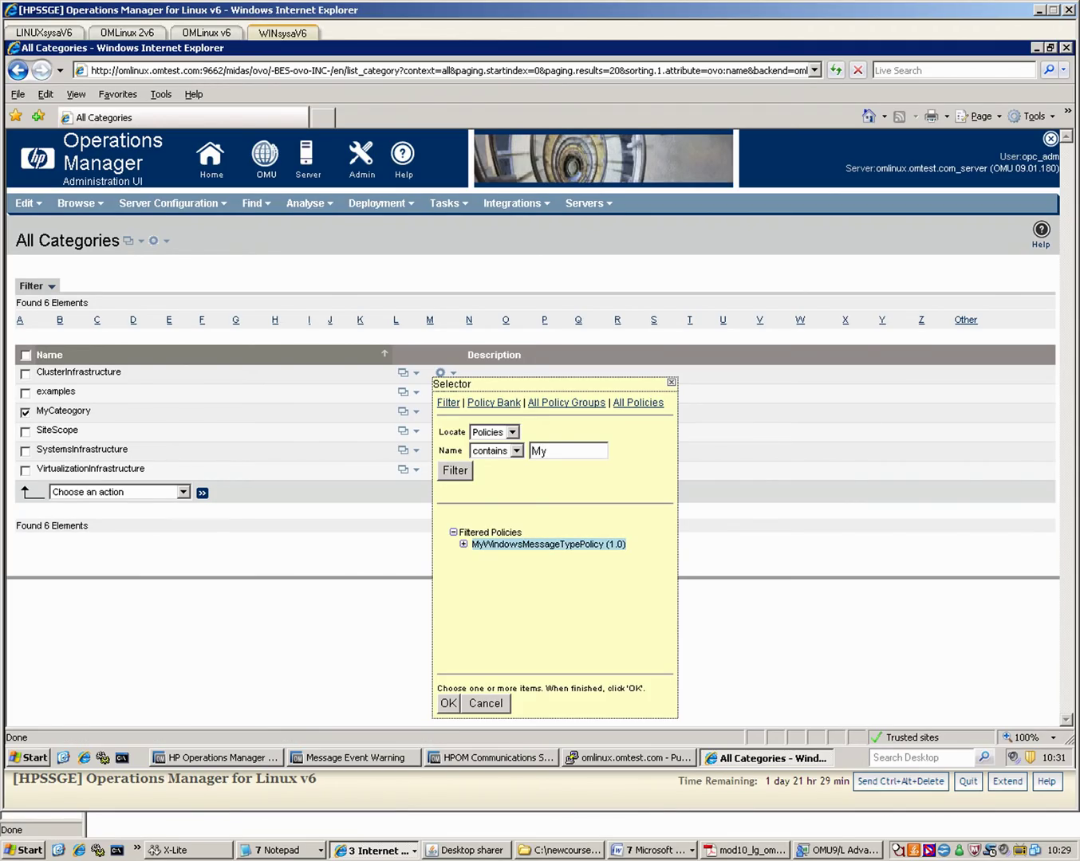
pyautogui.click(463, 544)
pyautogui.click(463, 544)
pyautogui.click(449, 702)
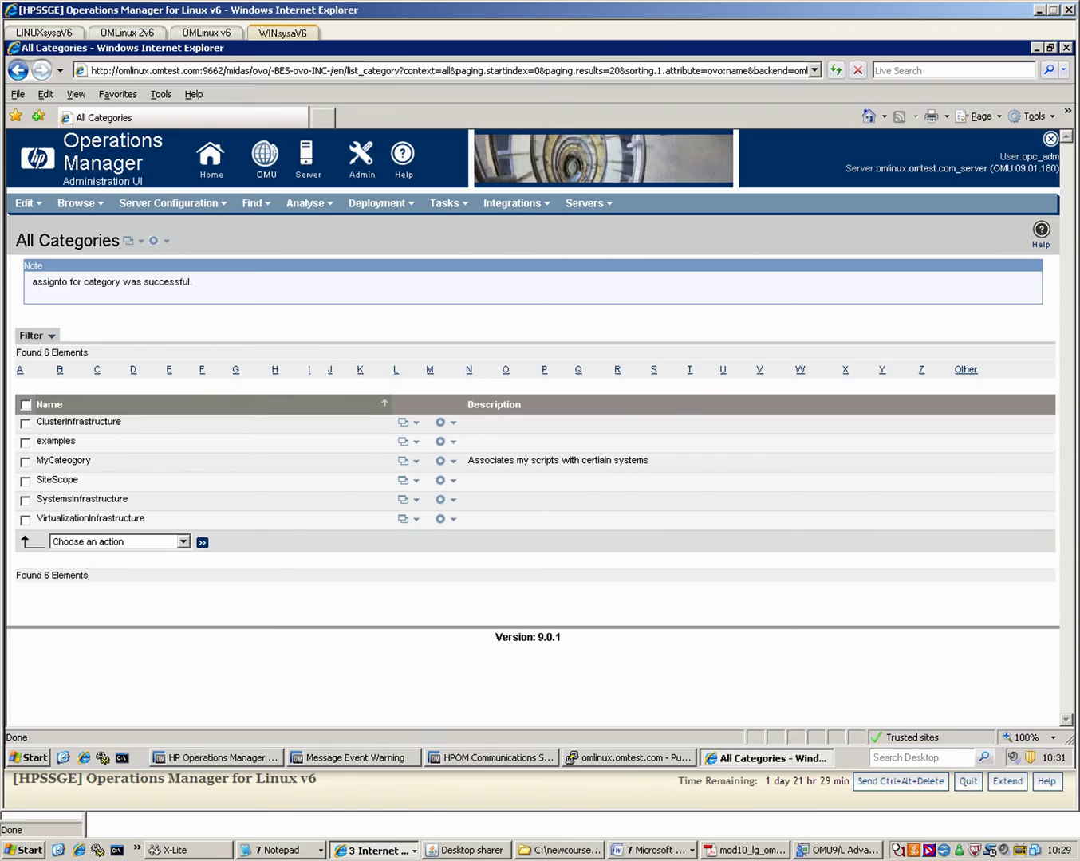
# - Bring the HP Operations Manager console forward, move it aside, and close the PuTTY session to omlinux.omtest.com
pyautogui.click(215, 757)
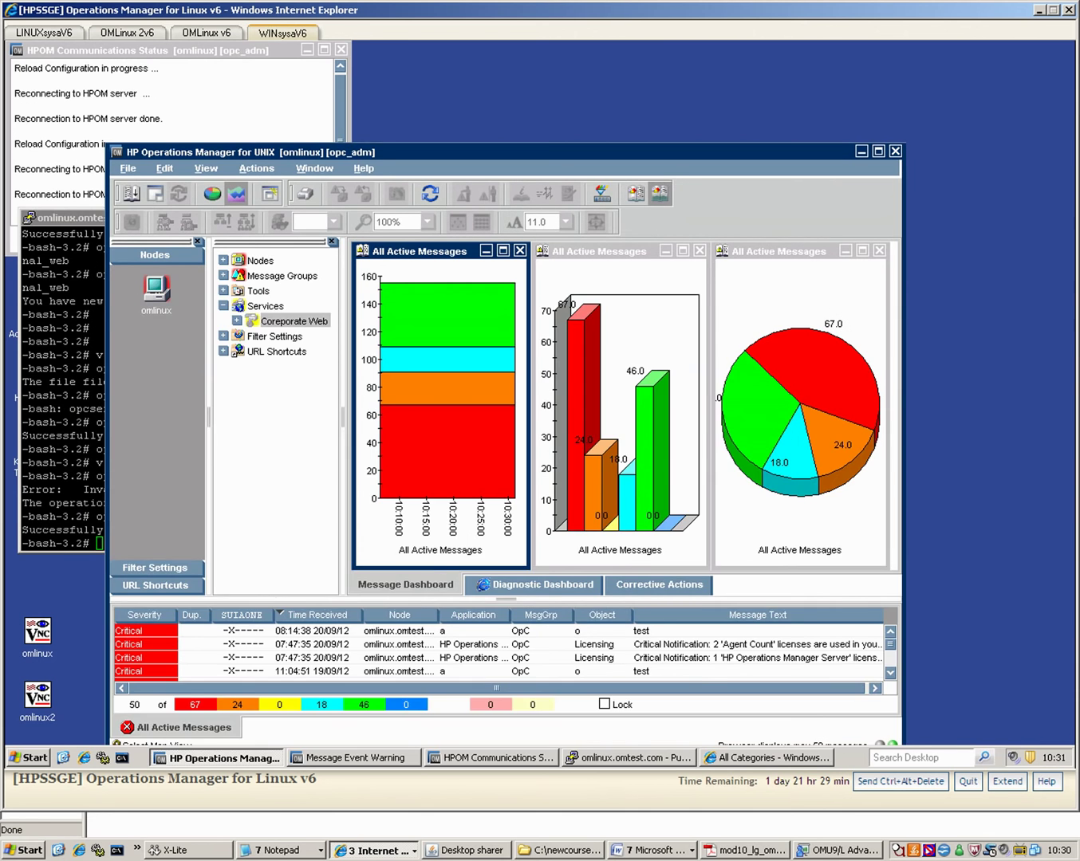
pyautogui.moveTo(506, 153); pyautogui.dragTo(669, 94)
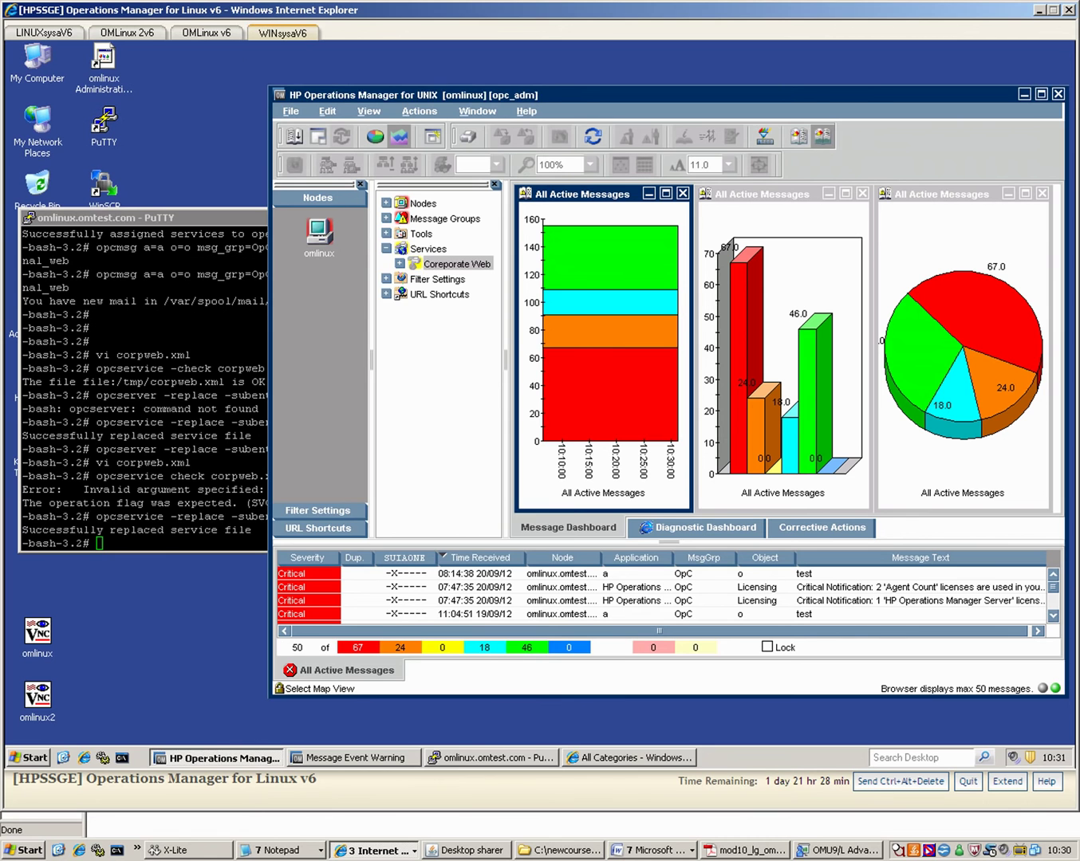
pyautogui.moveTo(184, 234); pyautogui.dragTo(24, 223)
pyautogui.scroll(1, 291, 386)
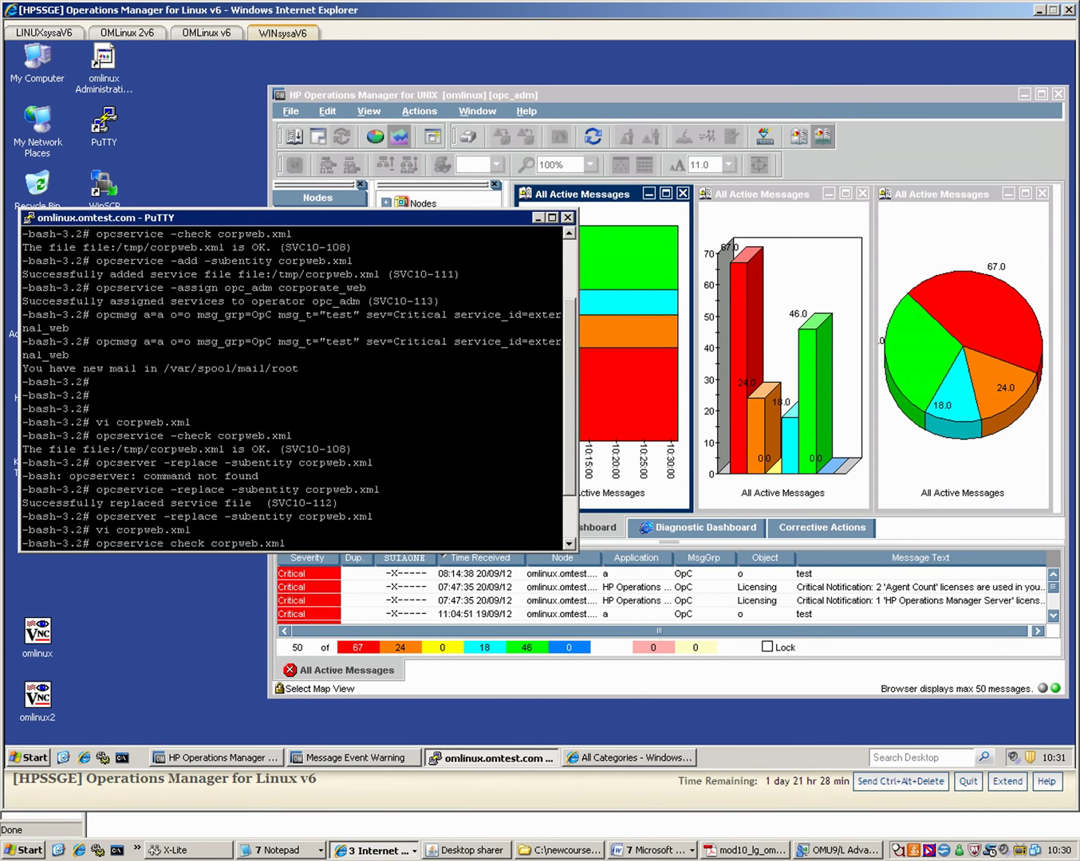
pyautogui.hotkey('alt', 'F4')
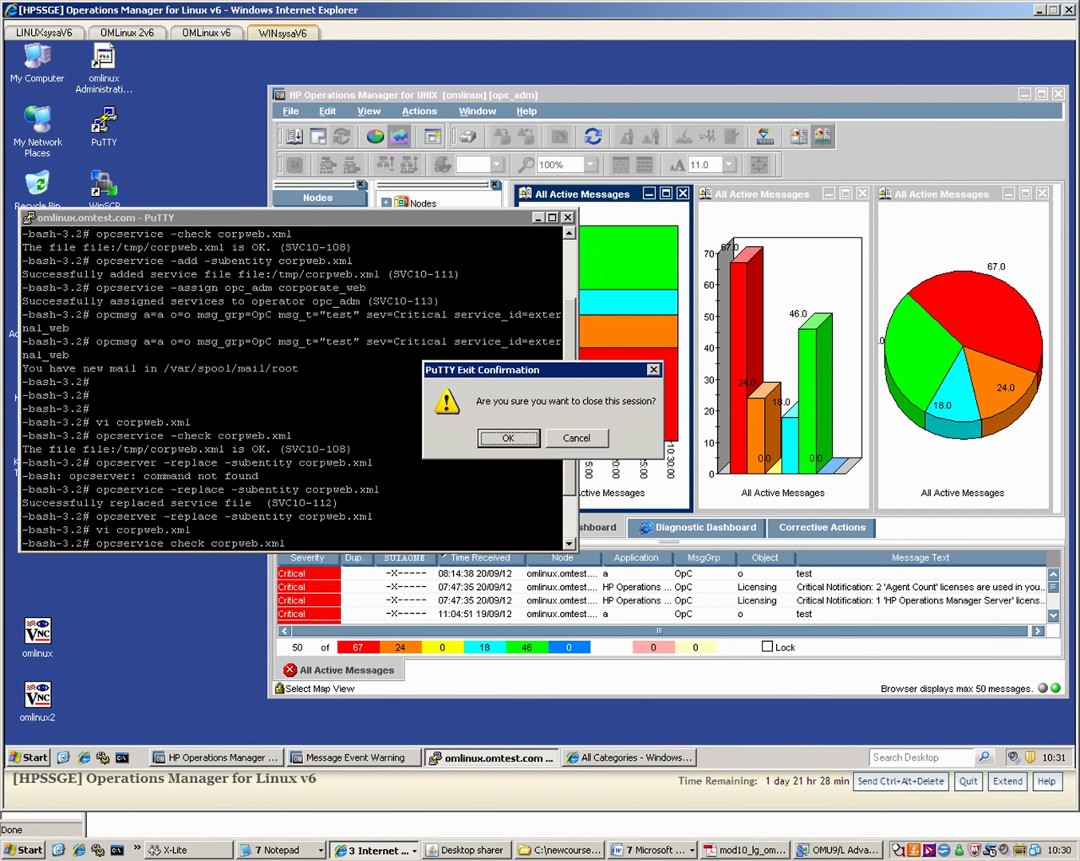
pyautogui.press('Return')
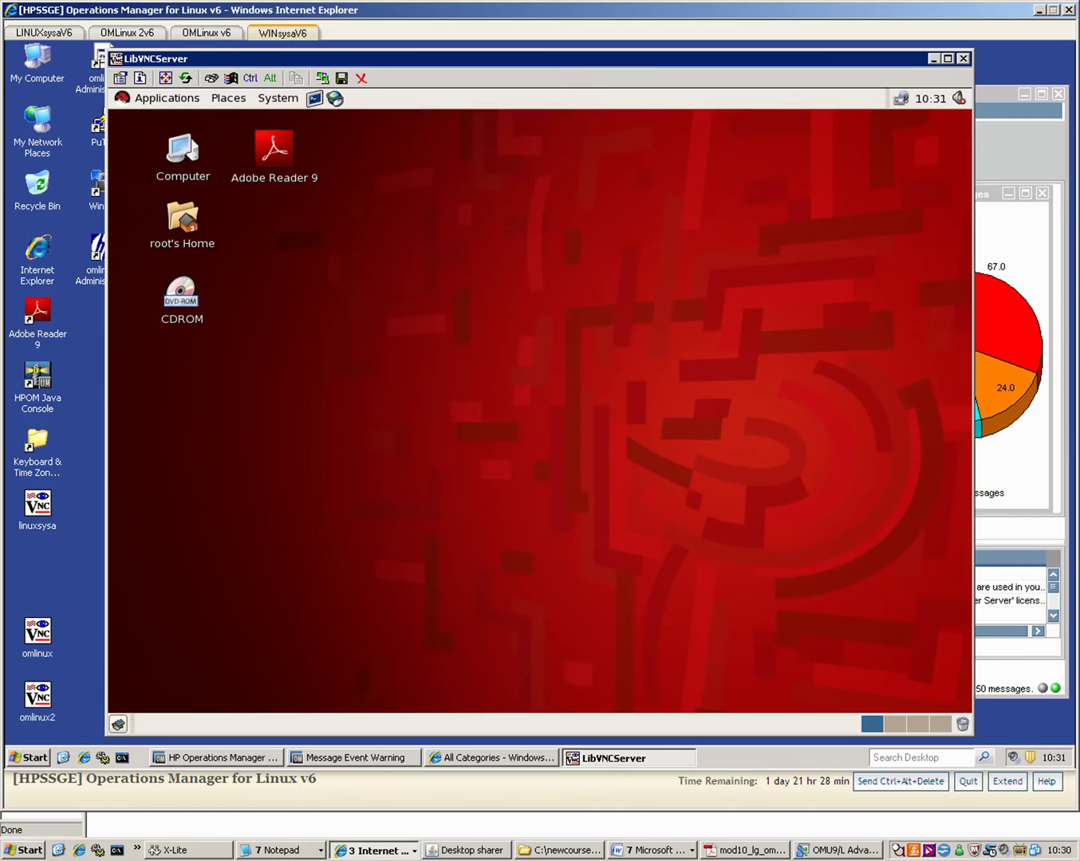
# - Open a terminal on the omlinux VNC desktop and look up the instrumentation directory path in the untitled Notepad note
pyautogui.click(313, 98)
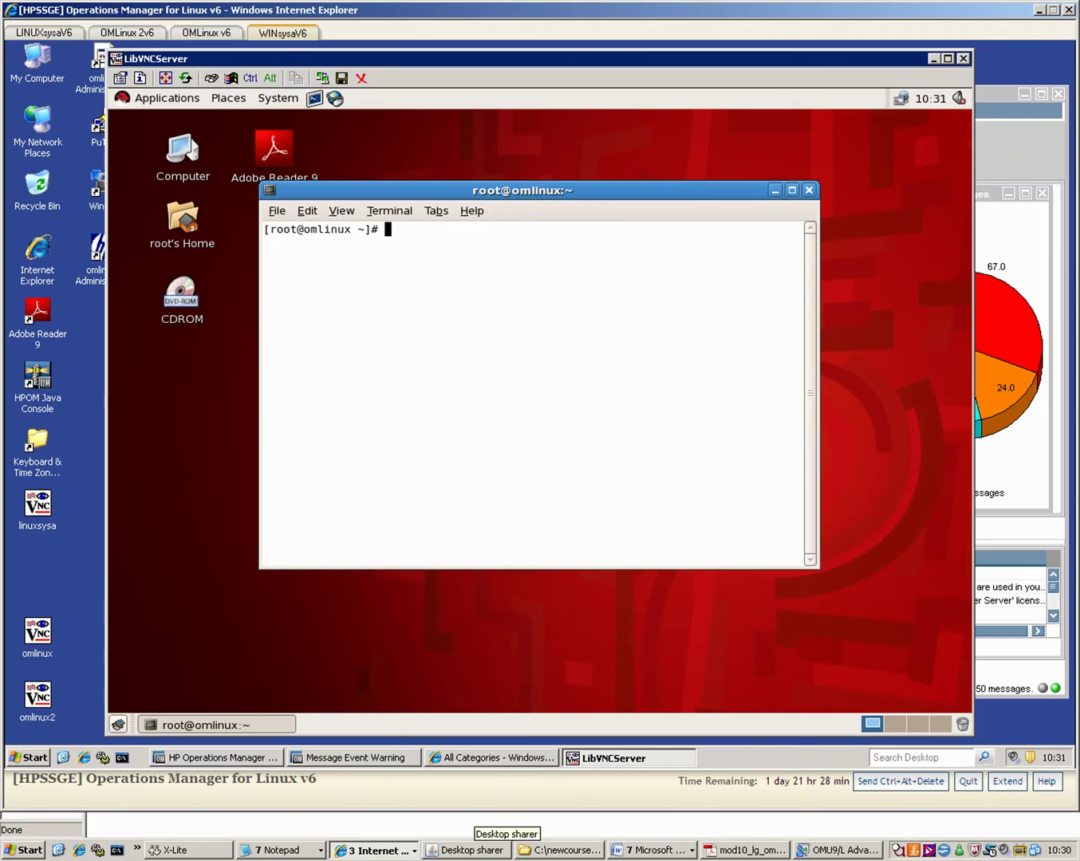
pyautogui.click(279, 850)
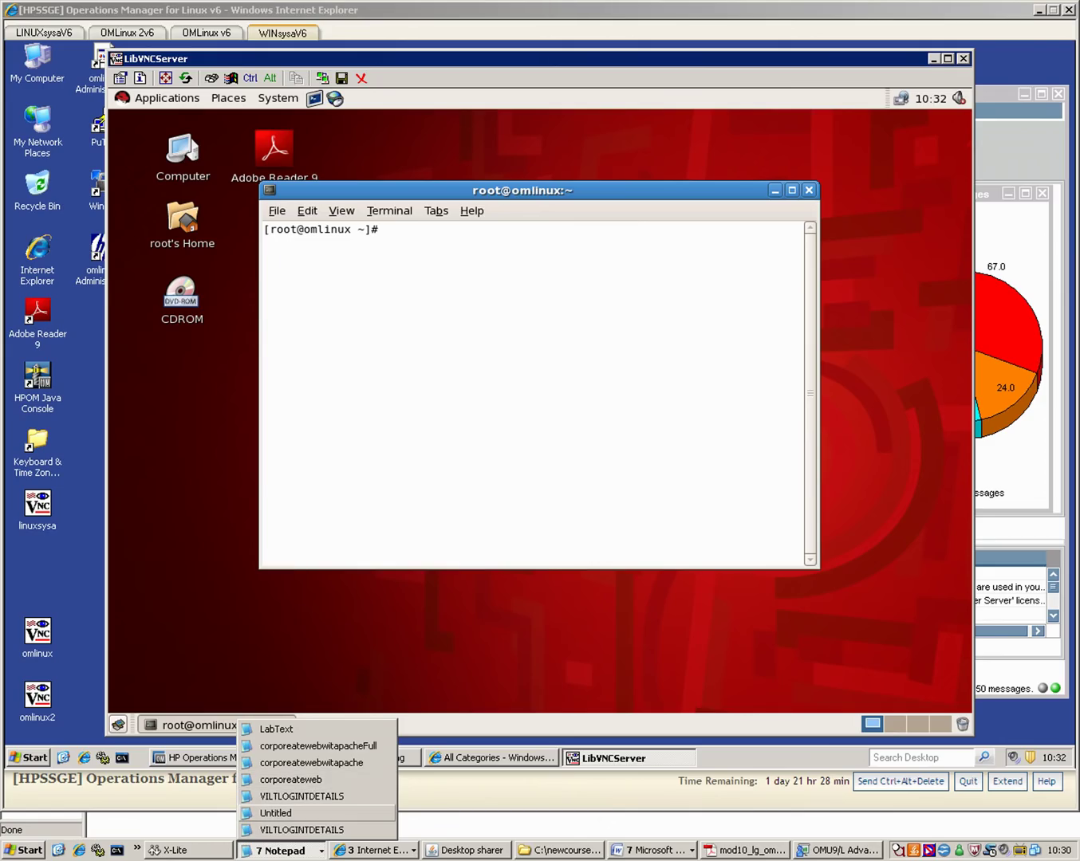
pyautogui.click(276, 812)
pyautogui.moveTo(455, 321); pyautogui.dragTo(891, 320)
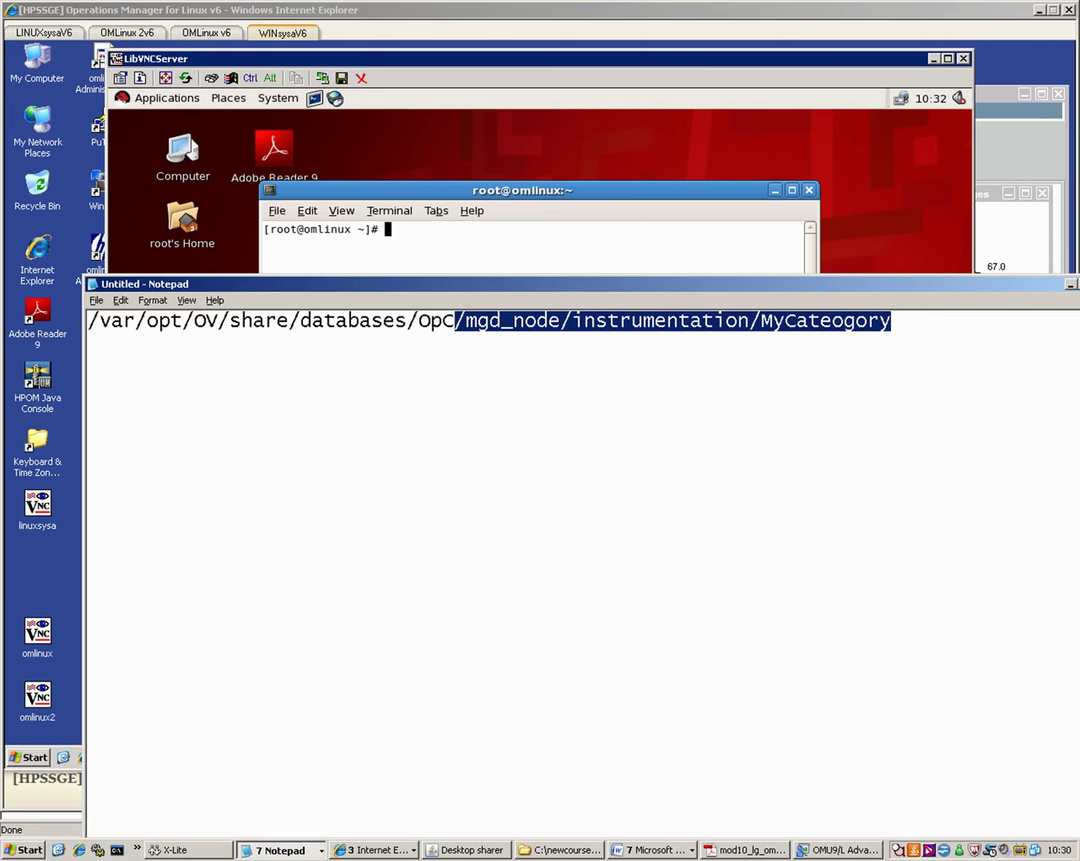
pyautogui.hotkey('ctrl', 'a')
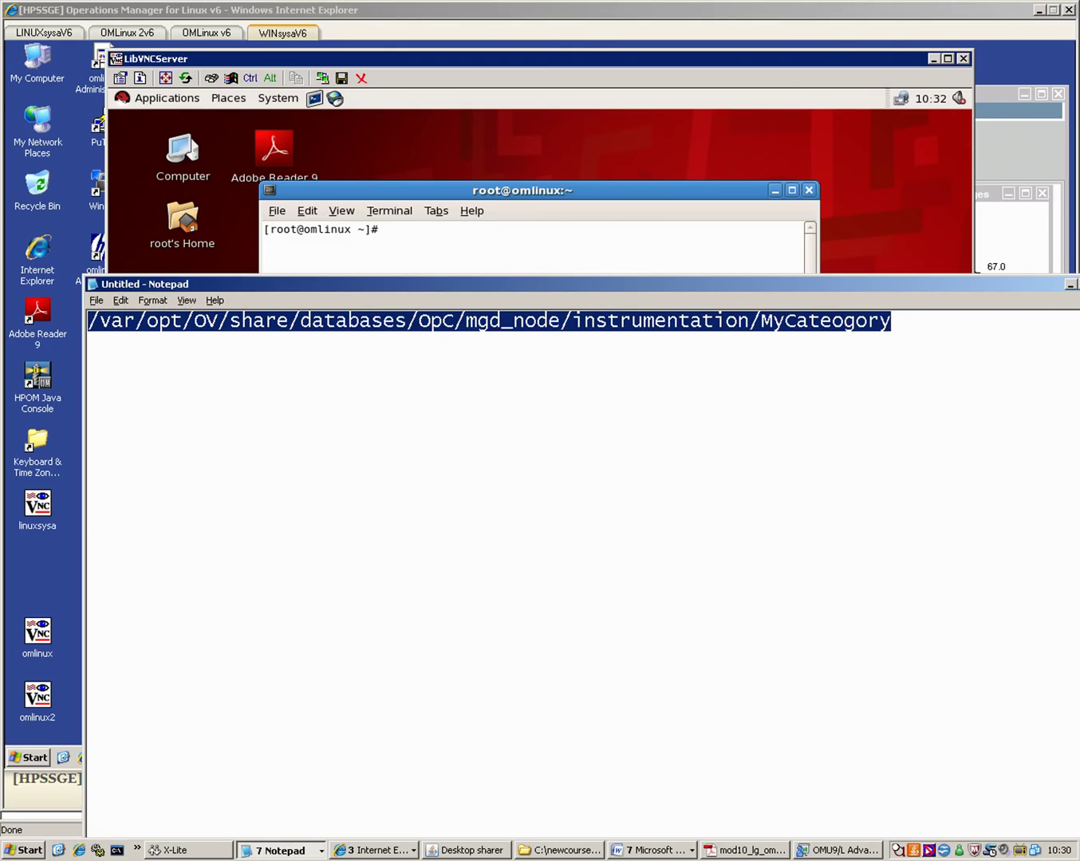
pyautogui.hotkey('alt', 'Tab')
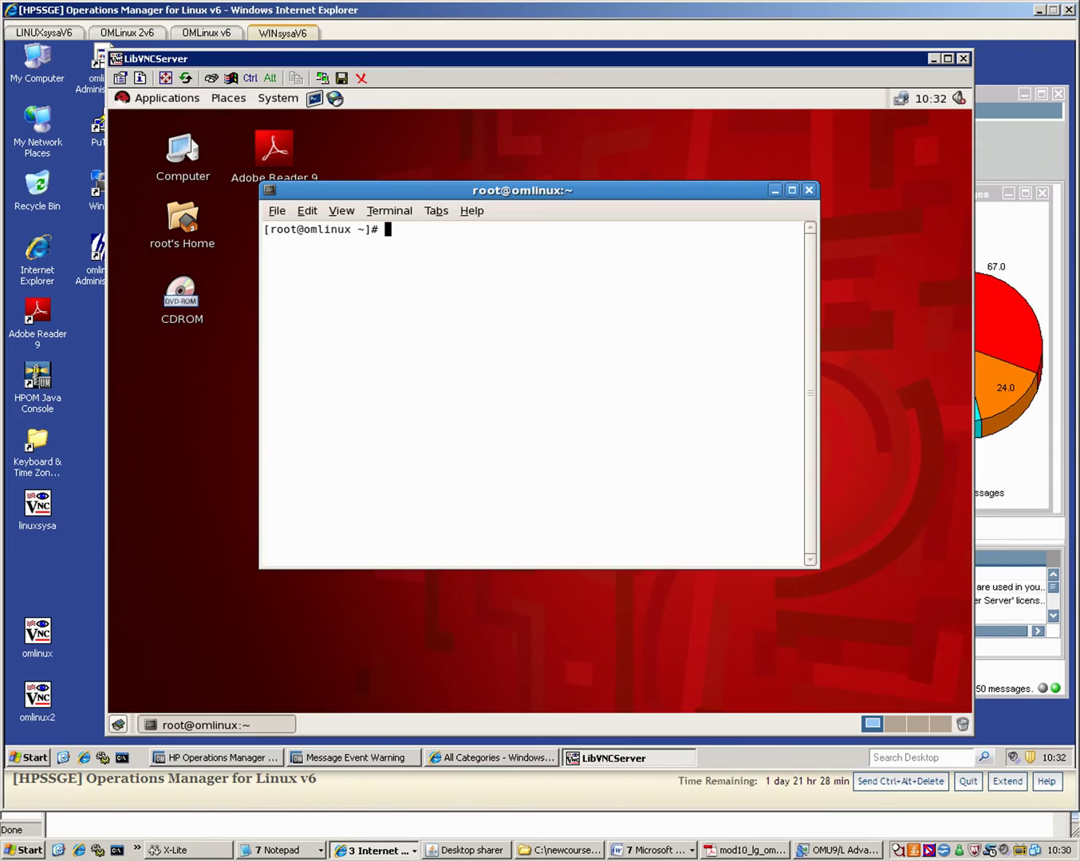
# - Begin a cd command with the path /var/opt/OV/share in the terminal and recheck the path in the Notepad note
pyautogui.write('cd /var/opt/OV')
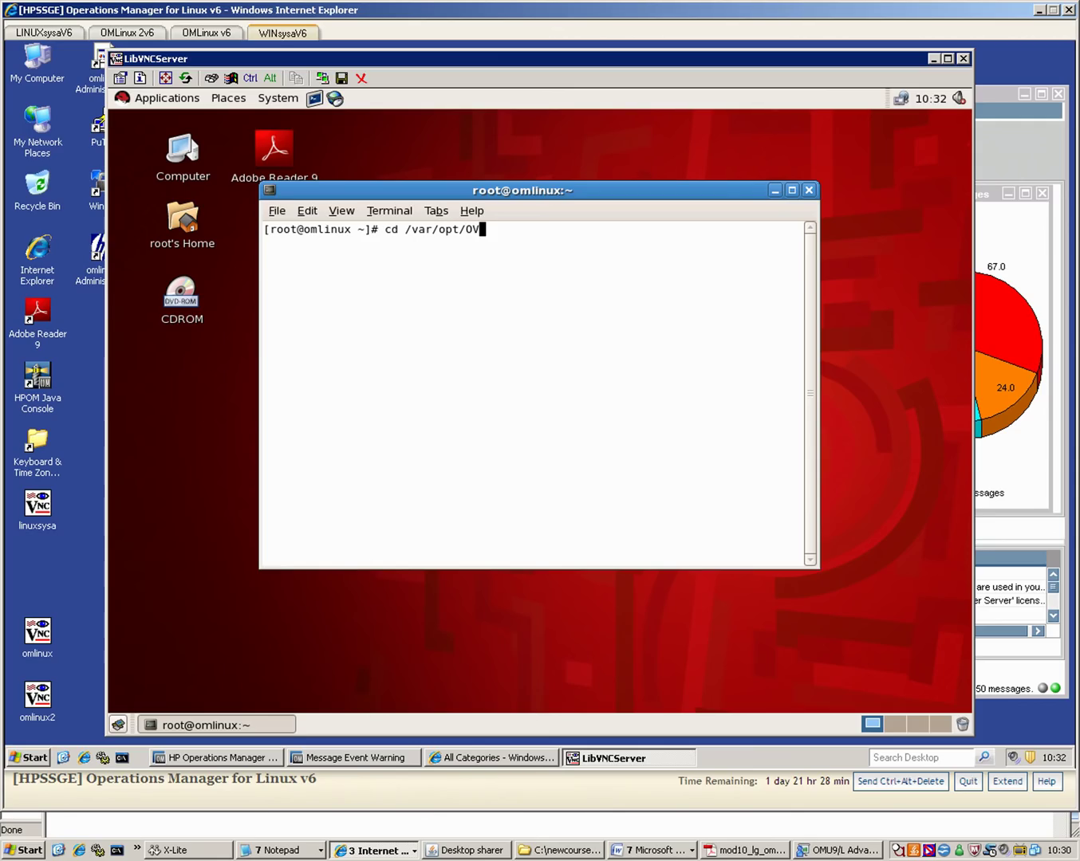
pyautogui.write('/shared')
pyautogui.press('BackSpace')
pyautogui.click(280, 850)
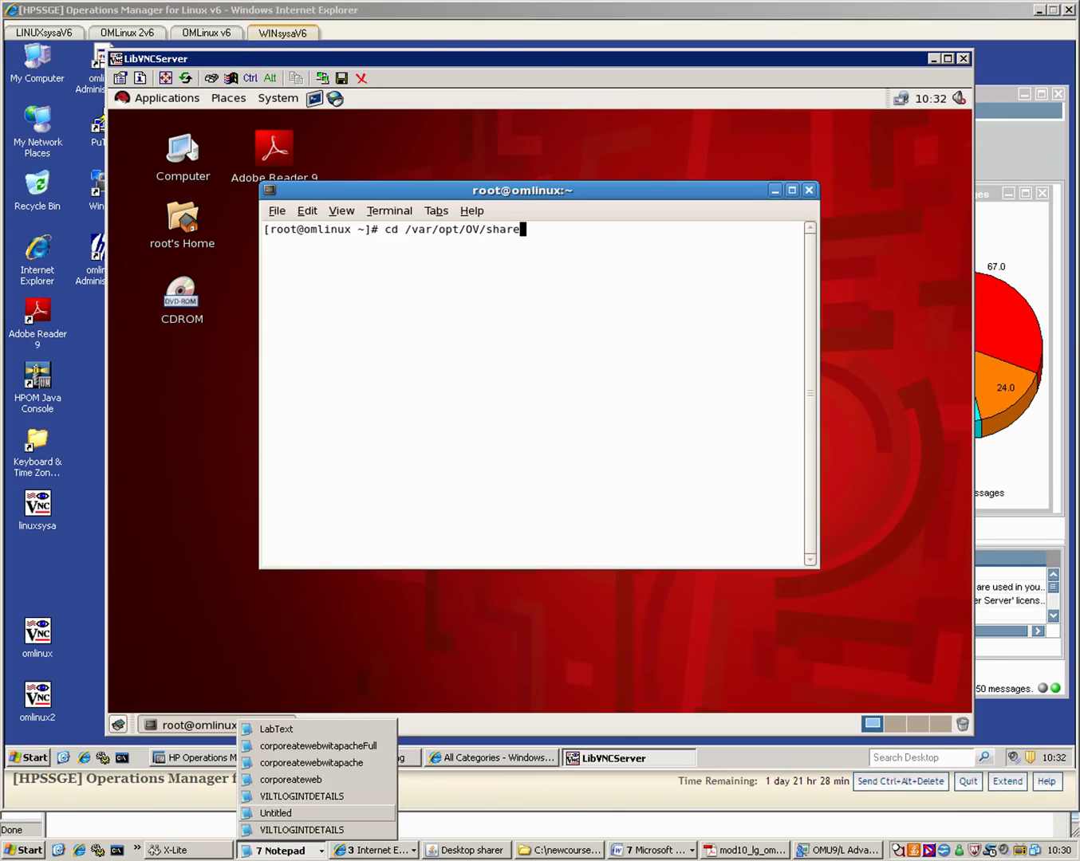
pyautogui.click(275, 813)
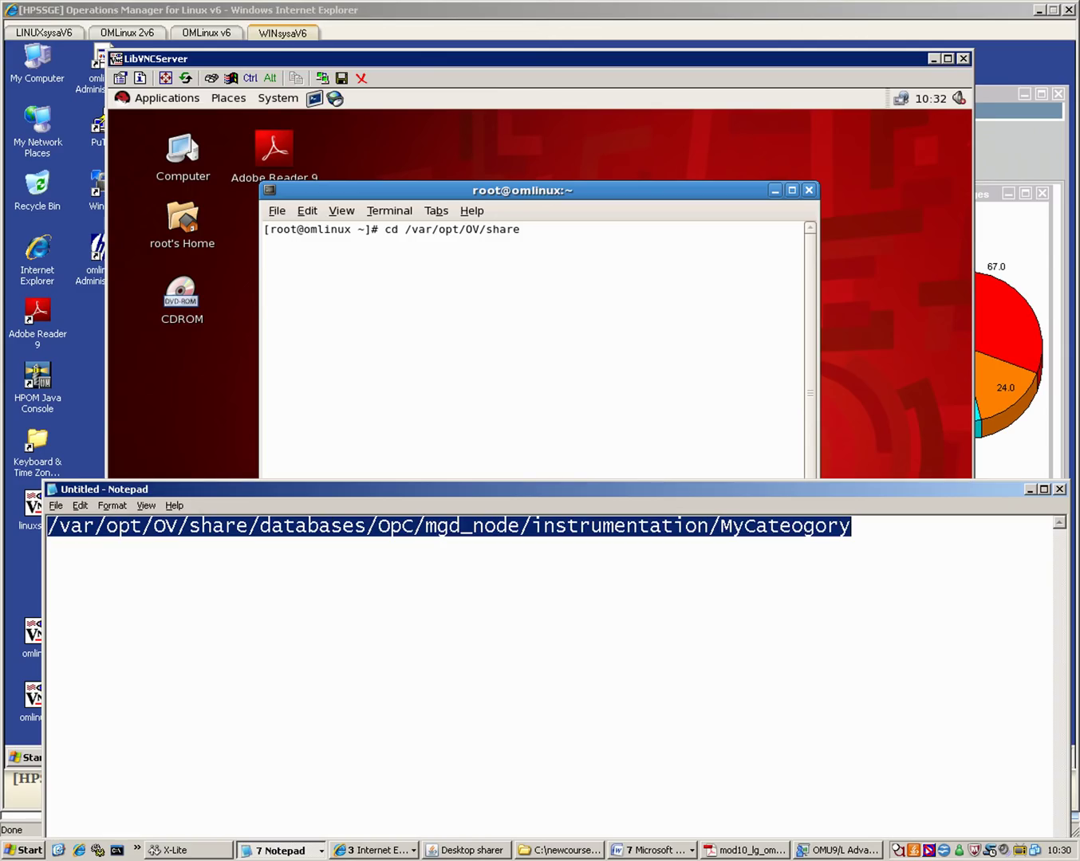
pyautogui.hotkey('alt', 'Tab')
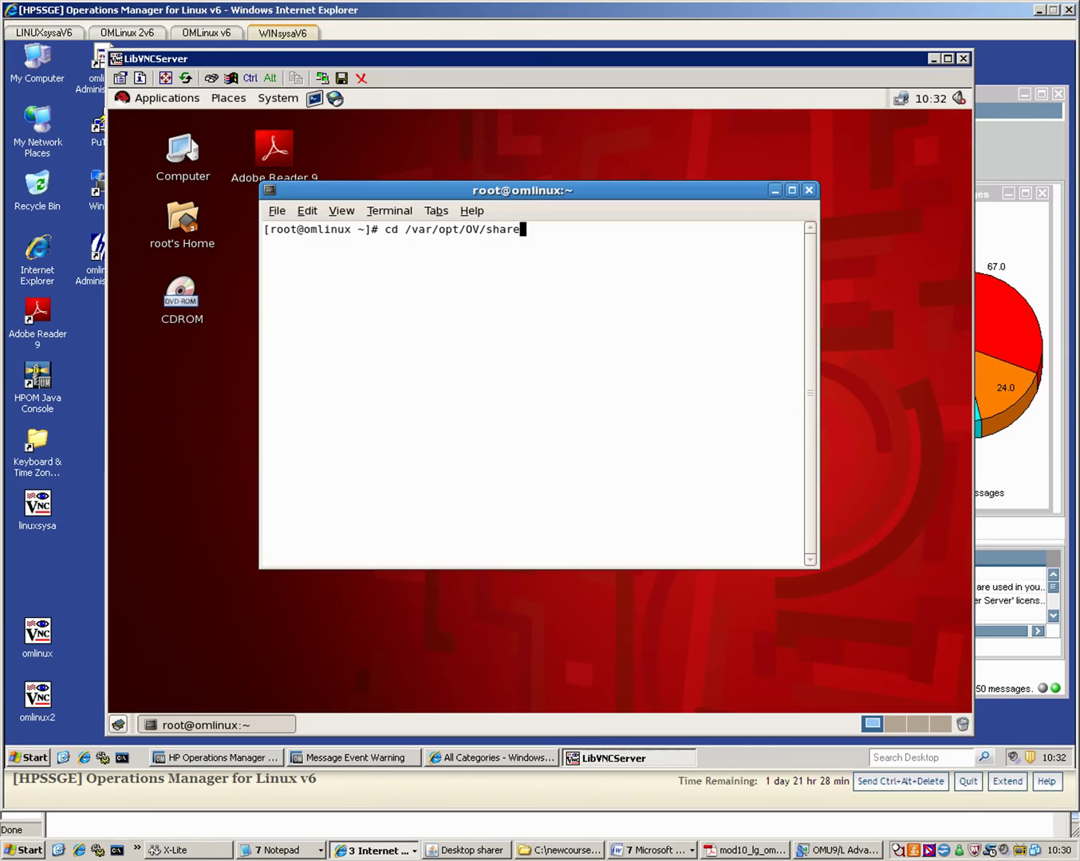
# - Extend the cd path with databases/OpC/ and check the folder that follows it in the Notepad note
pyautogui.write('da')
pyautogui.press('Tab')
pyautogui.write('O')
pyautogui.press('Tab')
pyautogui.write('io')
pyautogui.press('BackSpace')
pyautogui.press('BackSpace')
pyautogui.write('in')
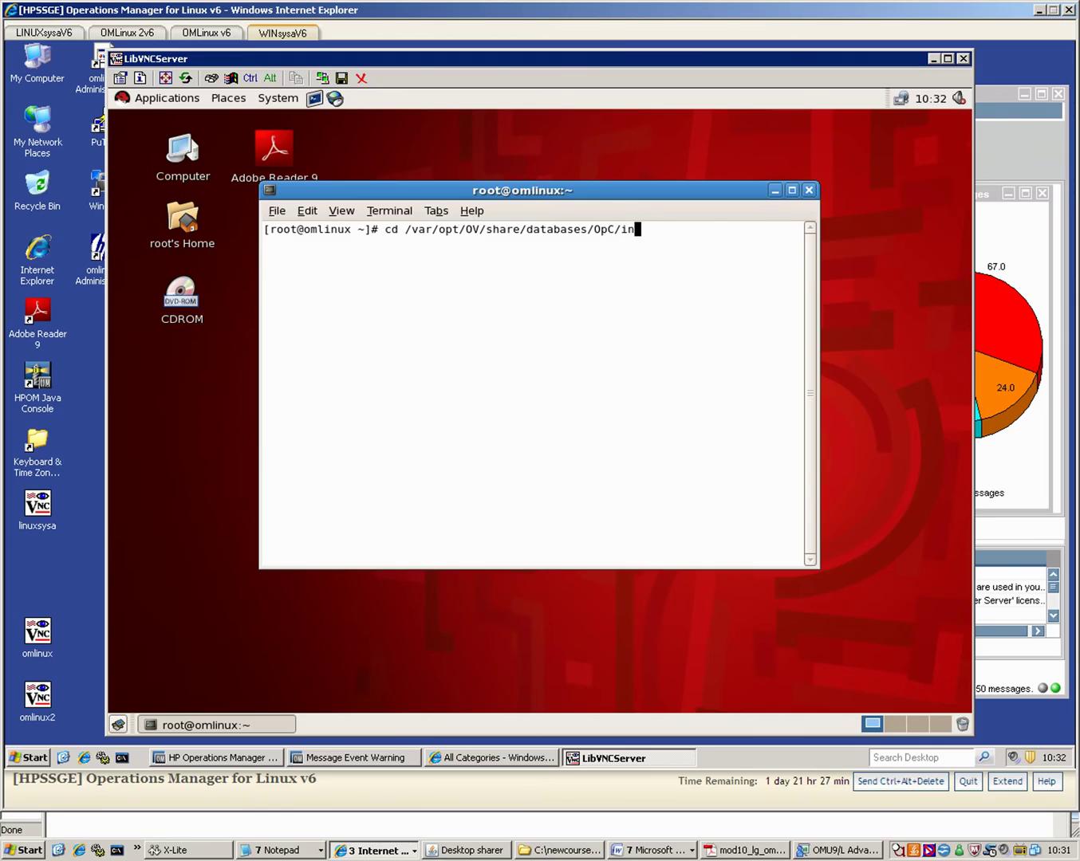
pyautogui.write('s')
pyautogui.click(279, 851)
pyautogui.click(275, 812)
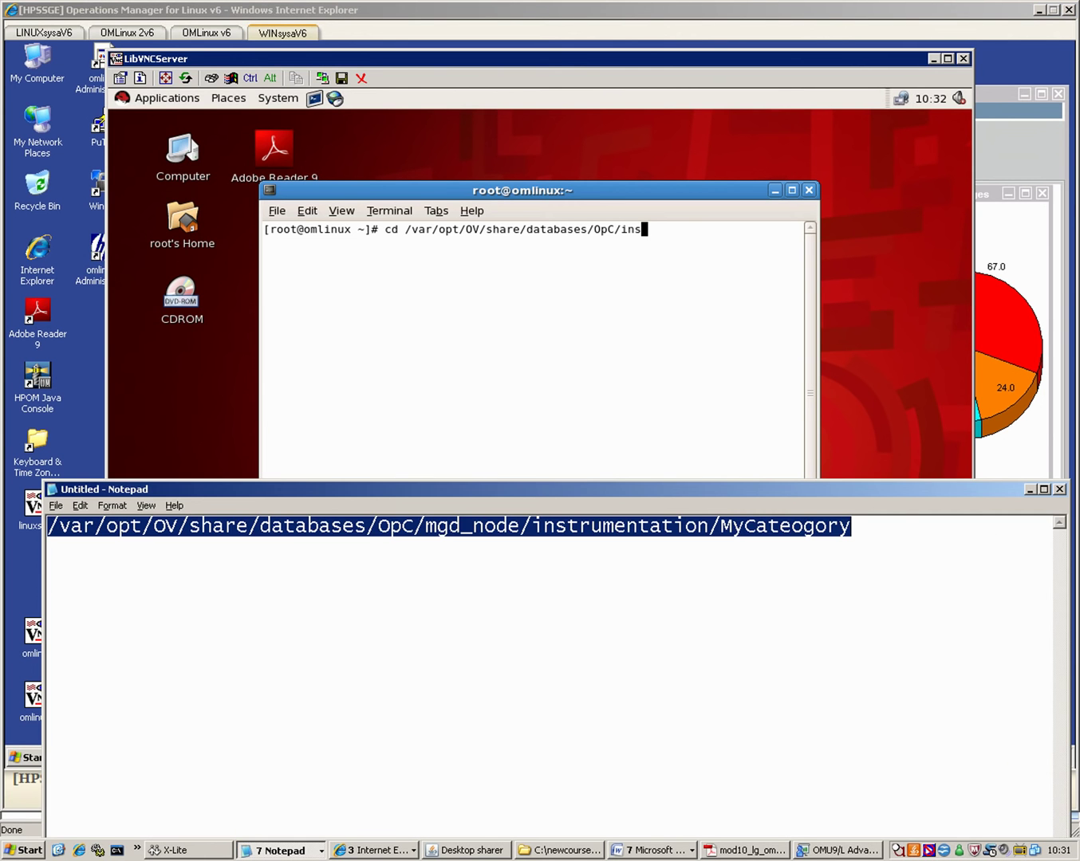
pyautogui.hotkey('alt', 'Tab')
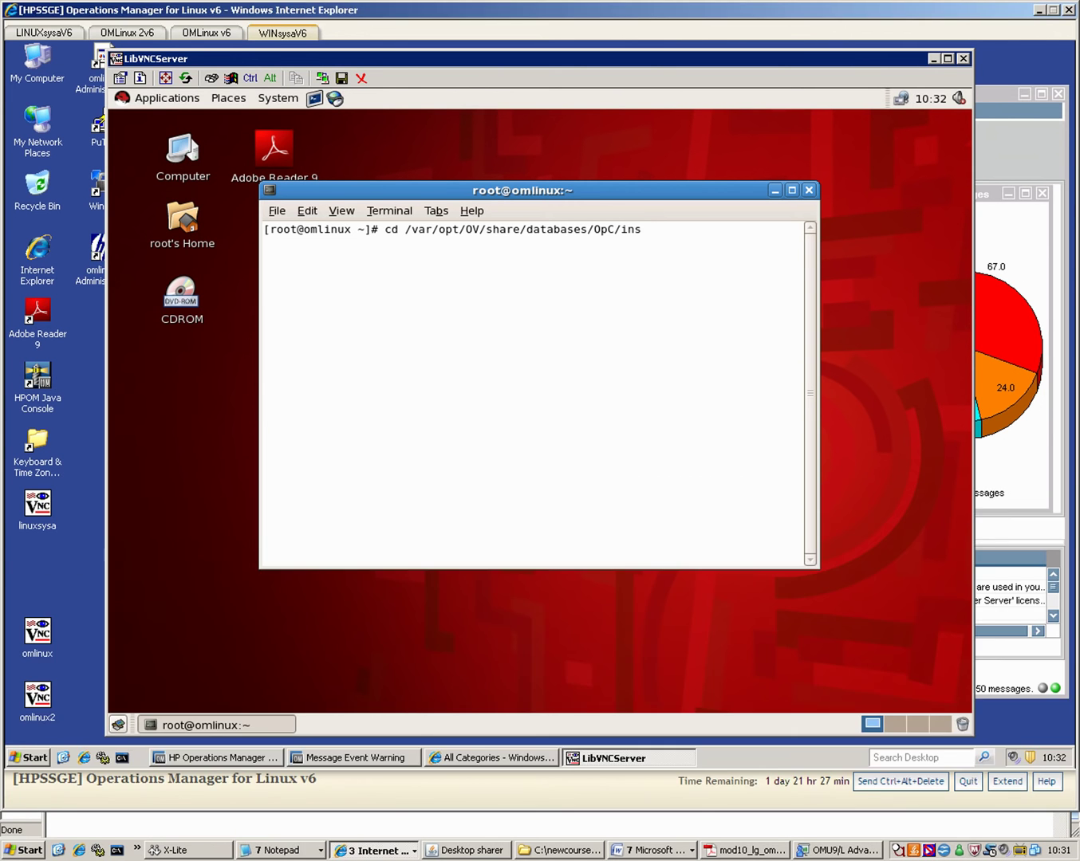
# - Replace the mistaken "ins" ending with mgd_node/instrumentation/, change to that directory, and list its contents
pyautogui.press('BackSpace')
pyautogui.press('BackSpace')
pyautogui.press('BackSpace')
pyautogui.write('m')
pyautogui.press('Tab')
pyautogui.write('i')
pyautogui.press('Tab')
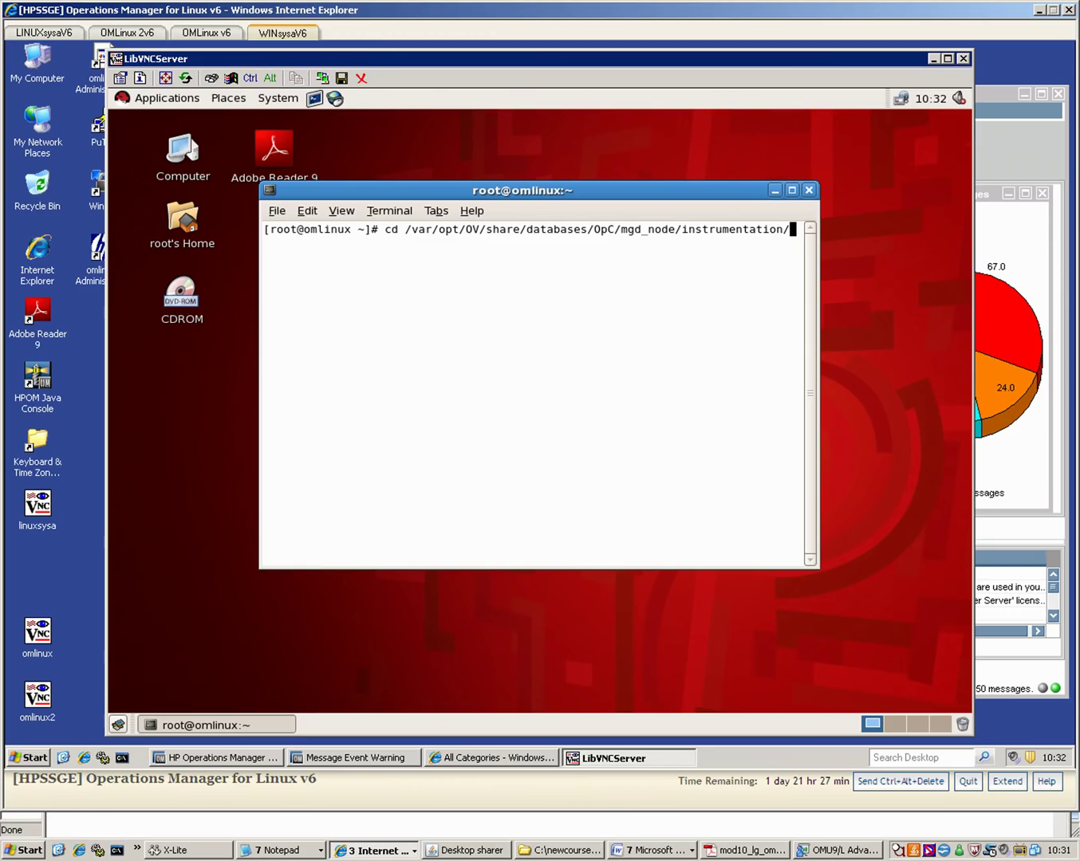
pyautogui.press('Return')
pyautogui.write('ls')
pyautogui.press('Return')
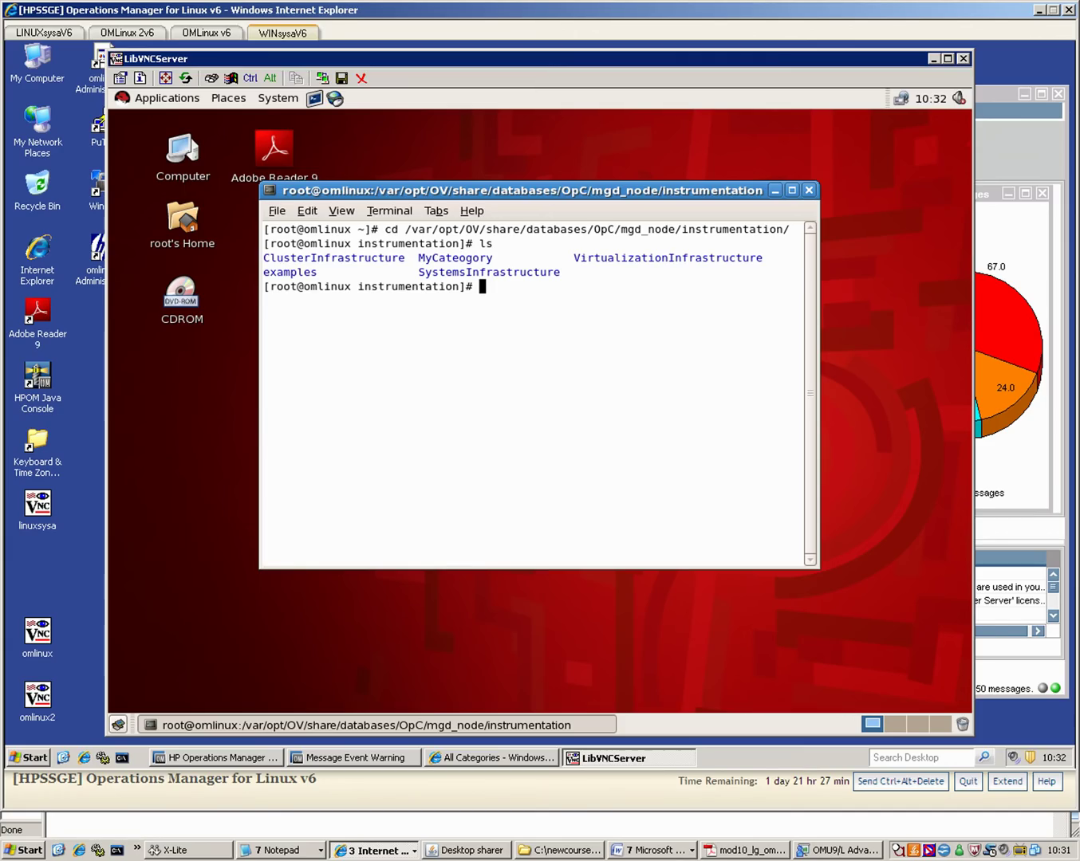
# - Change into the MyCateogory directory and list its contents
pyautogui.write('cd My')
pyautogui.press('Tab')
pyautogui.write('c')
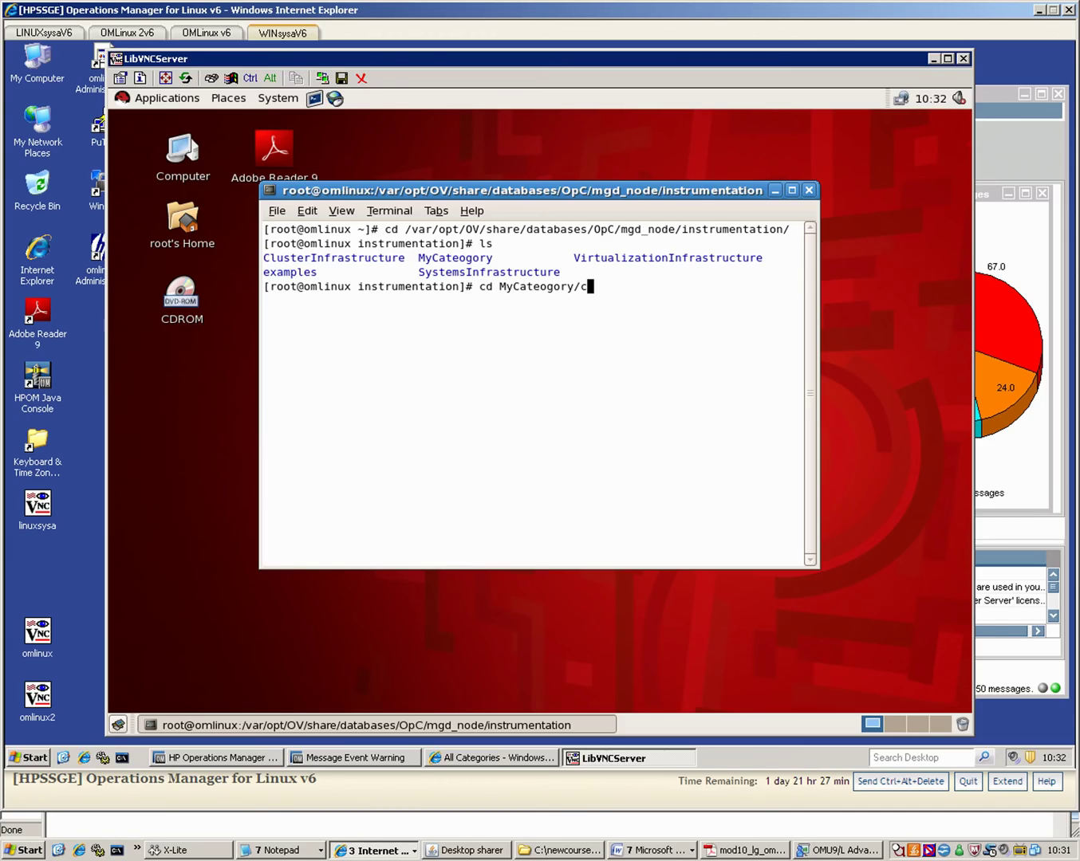
pyautogui.press('BackSpace')
pyautogui.press('BackSpace')
pyautogui.press('Return')
pyautogui.write('ls')
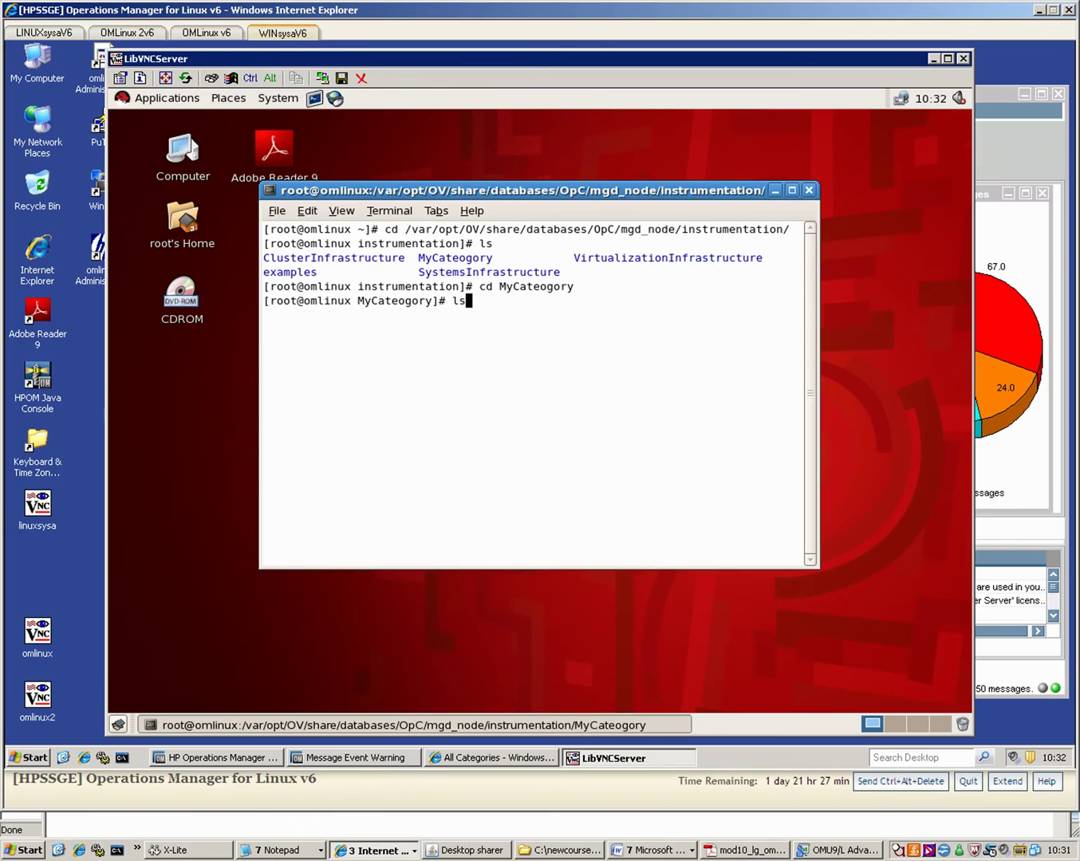
pyautogui.press('Return')
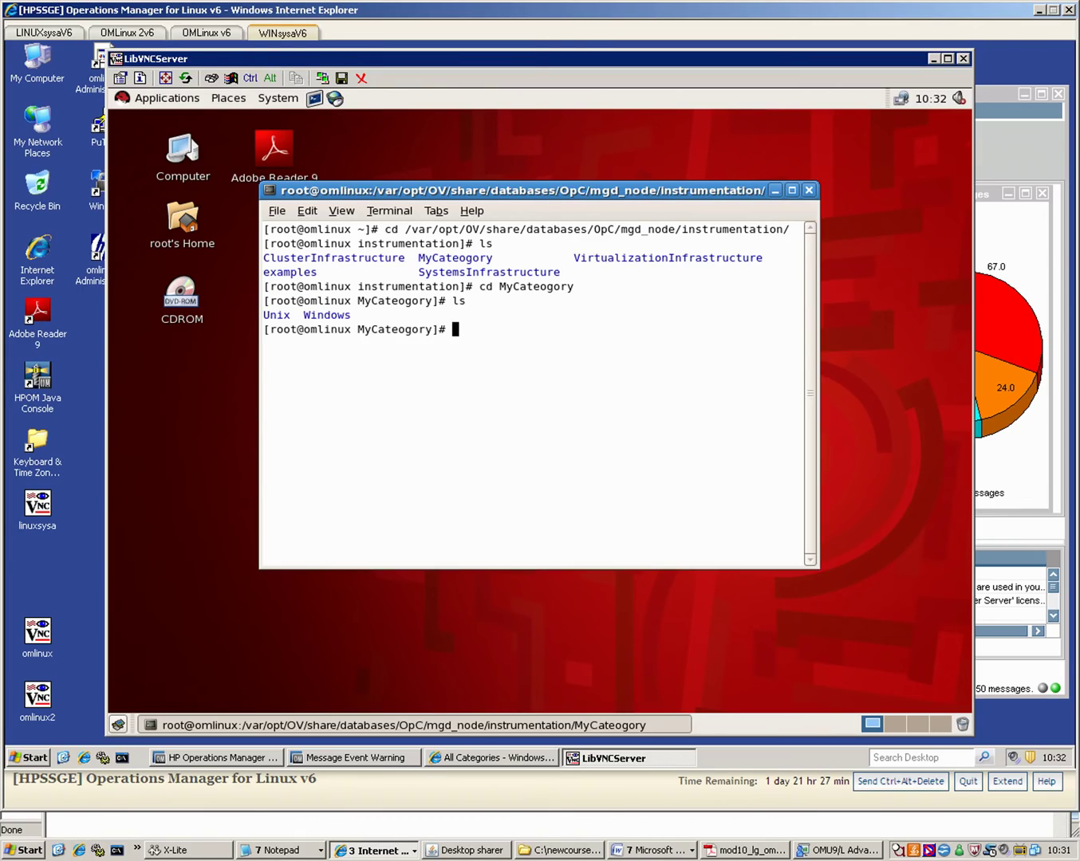
# - Change into the Unix subdirectory of MyCateogory and list its contents
pyautogui.write('cd Unix')
pyautogui.press('Return')
pyautogui.write('ls')
pyautogui.press('Return')
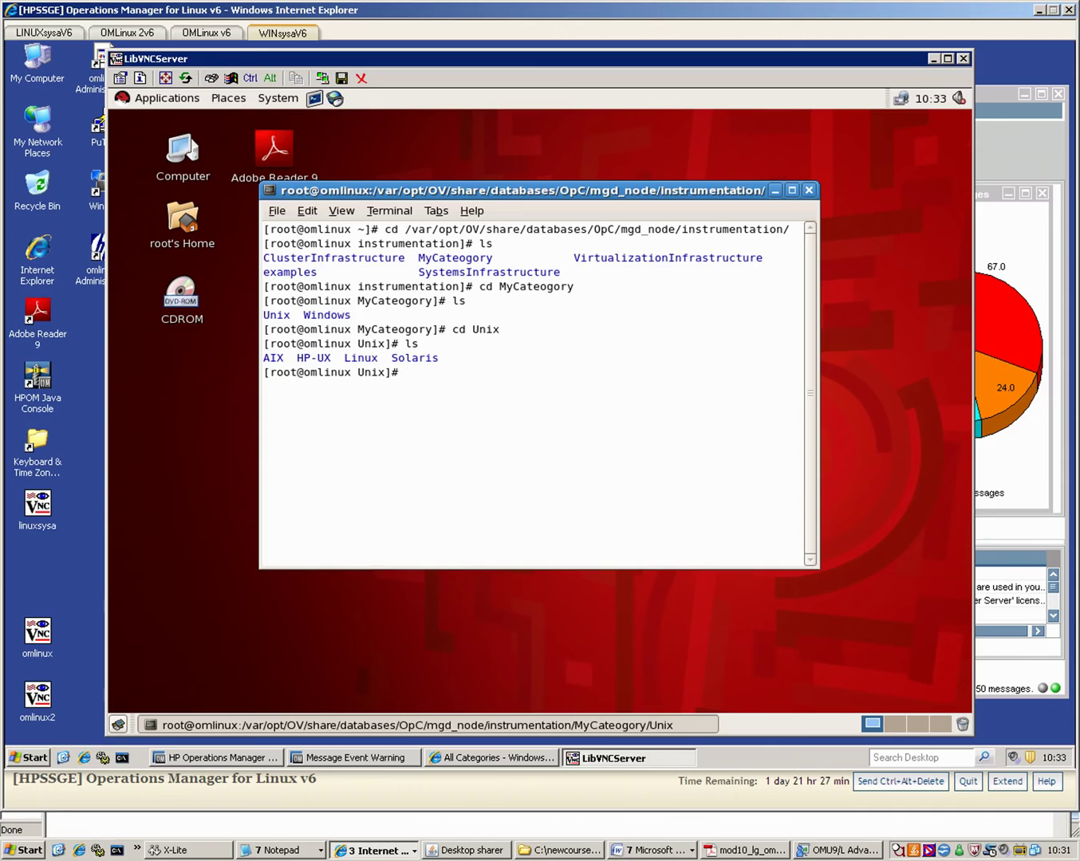
# - Change into the Linux subdirectory under Unix and list its contents
pyautogui.write('cd Linux')
pyautogui.press('Return')
pyautogui.write('l')
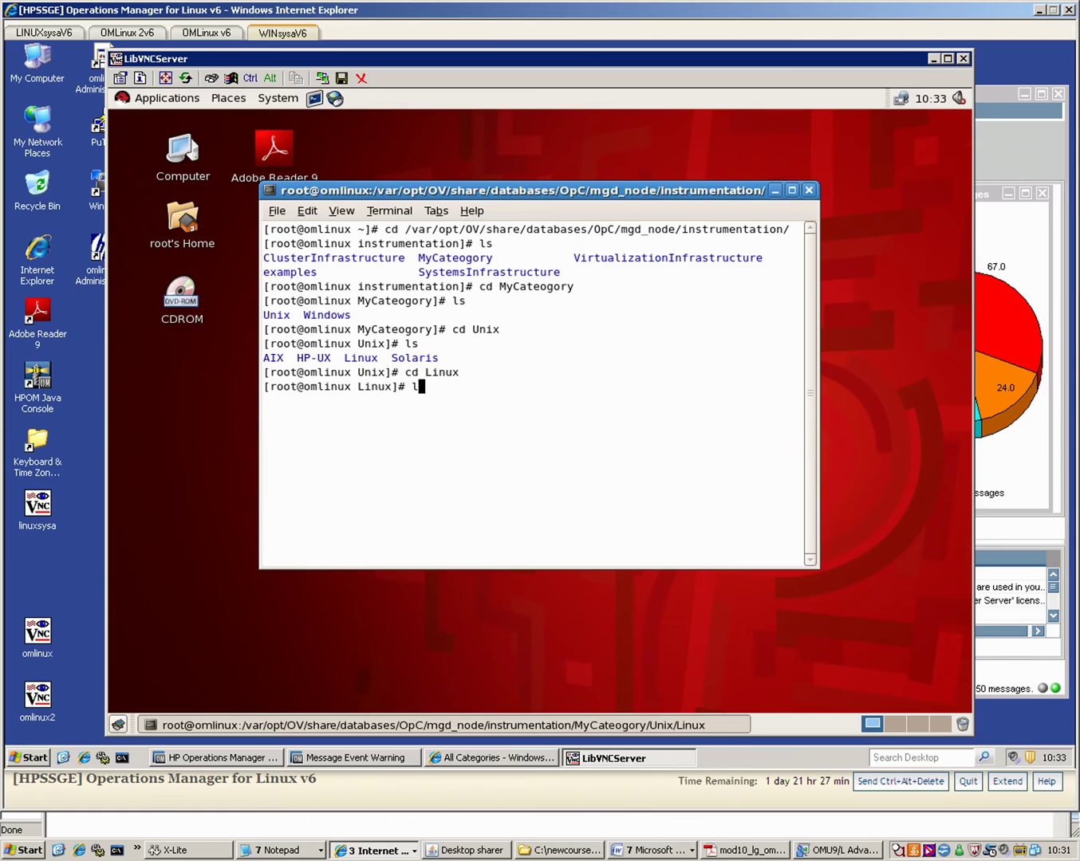
pyautogui.write('s')
pyautogui.press('Return')
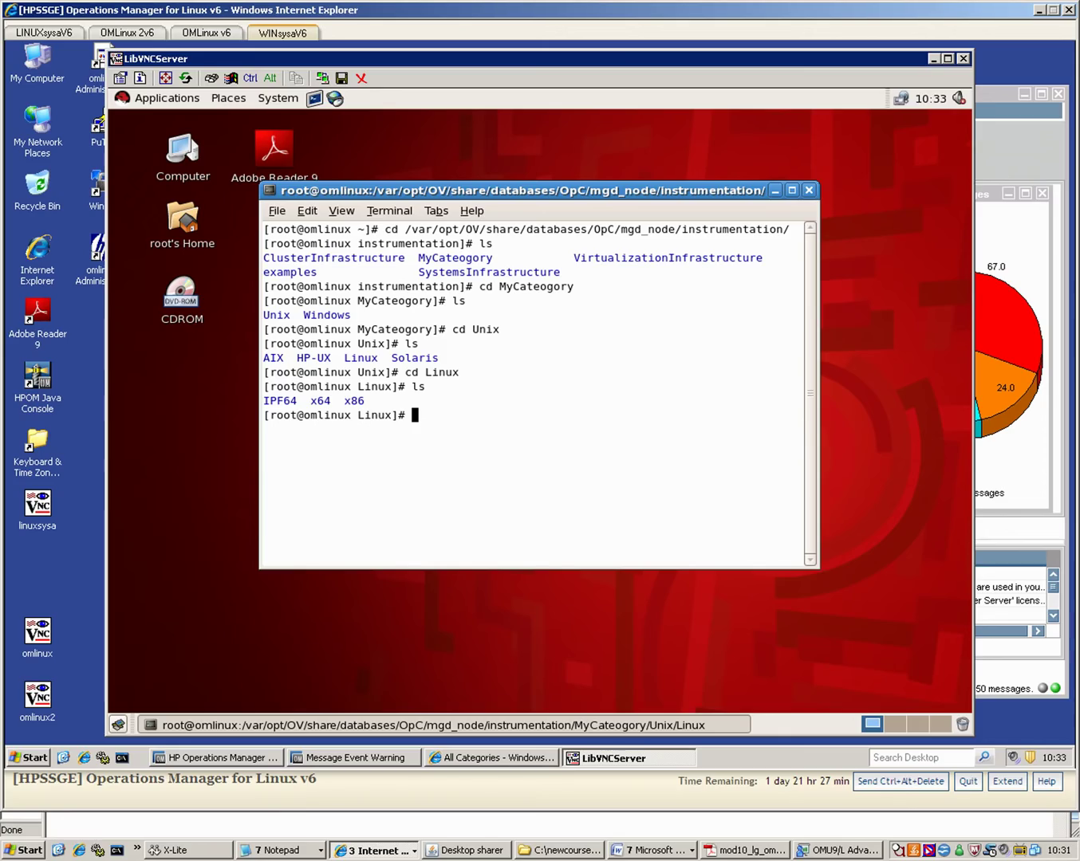
# - Create a new file named mycattest.sh in the category's Linux directory with vi
pyautogui.write('vi mycattest.s')
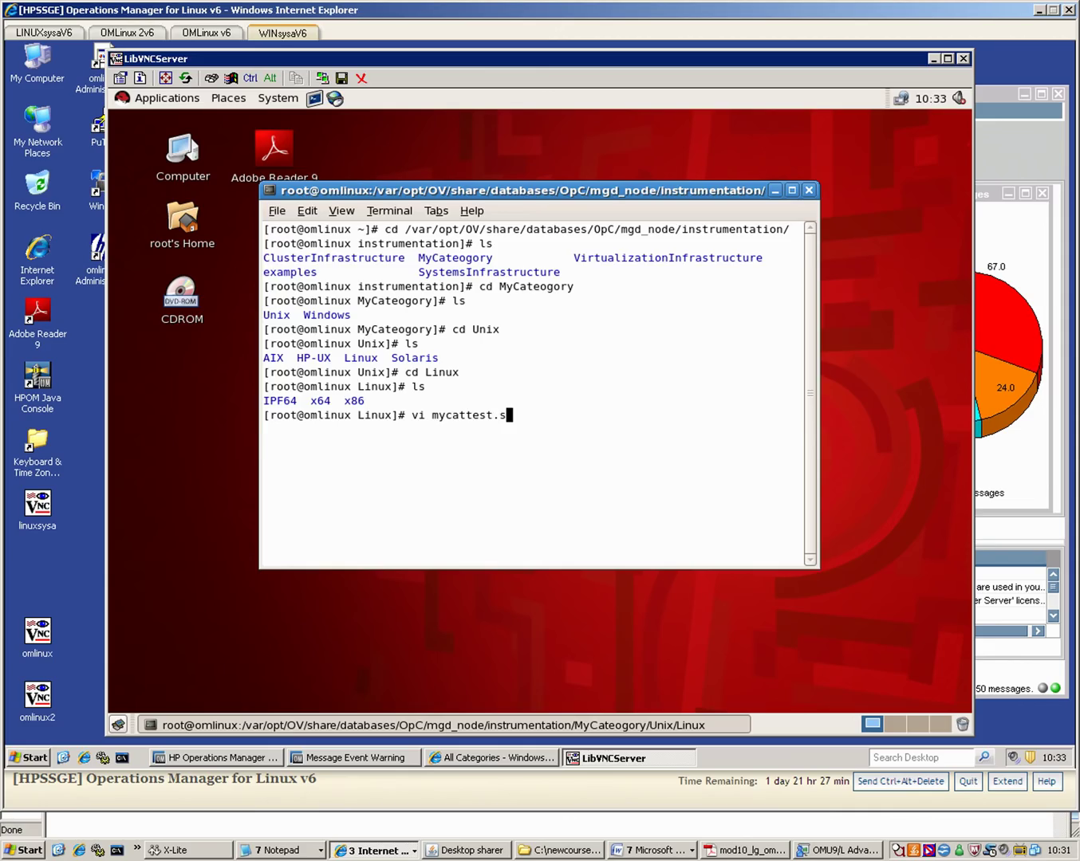
pyautogui.write('h')
pyautogui.press('Return')
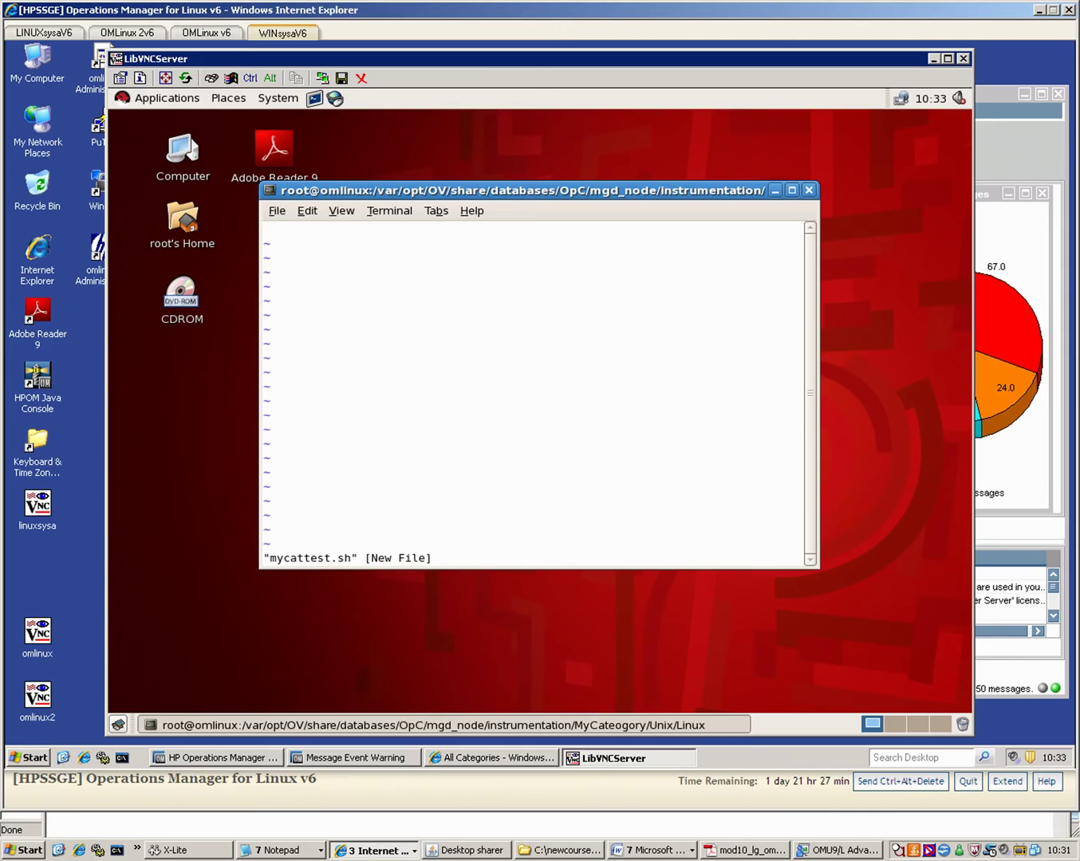
# - Write echo "Hello World" in the script, save and exit vi, and change to the root directory
pyautogui.write('iech')
pyautogui.write('o "')
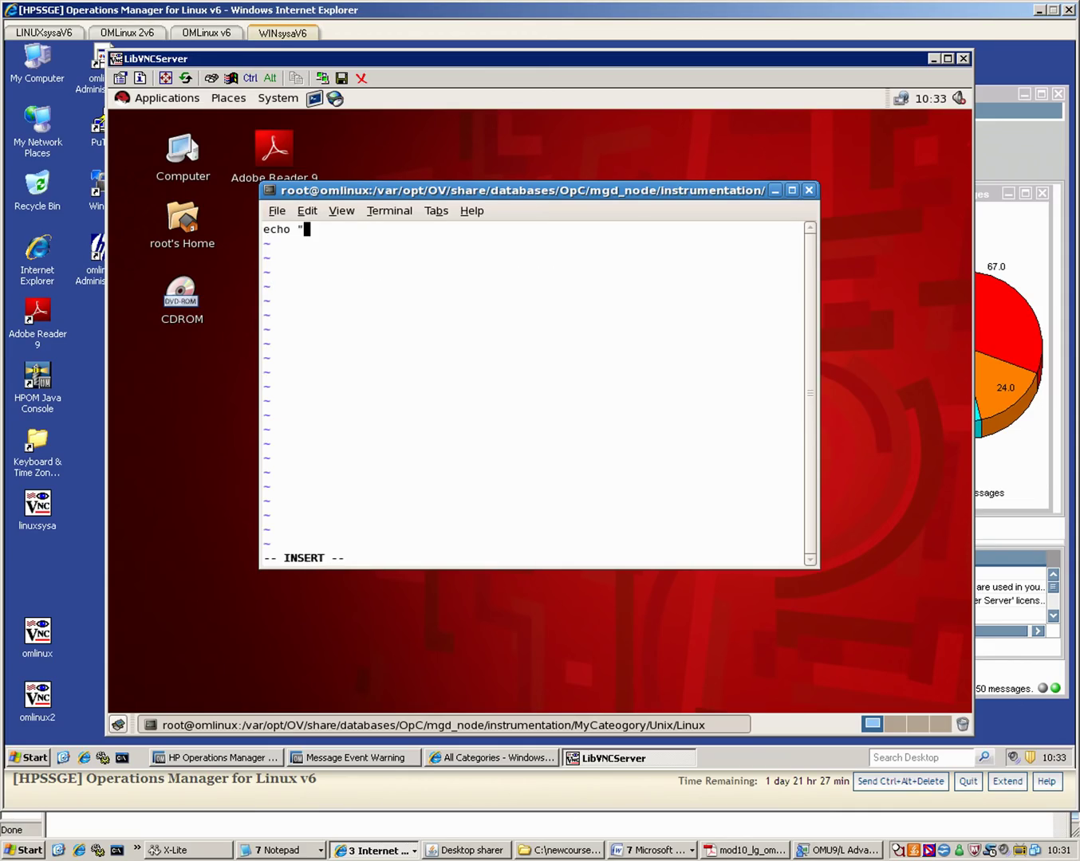
pyautogui.write('Hellow Worl')
pyautogui.press('BackSpace')
pyautogui.press('BackSpace')
pyautogui.press('BackSpace')
pyautogui.press('BackSpace')
pyautogui.press('BackSpace')
pyautogui.press('BackSpace')
pyautogui.write('World"')
pyautogui.press('Escape')
pyautogui.write(':wq!')
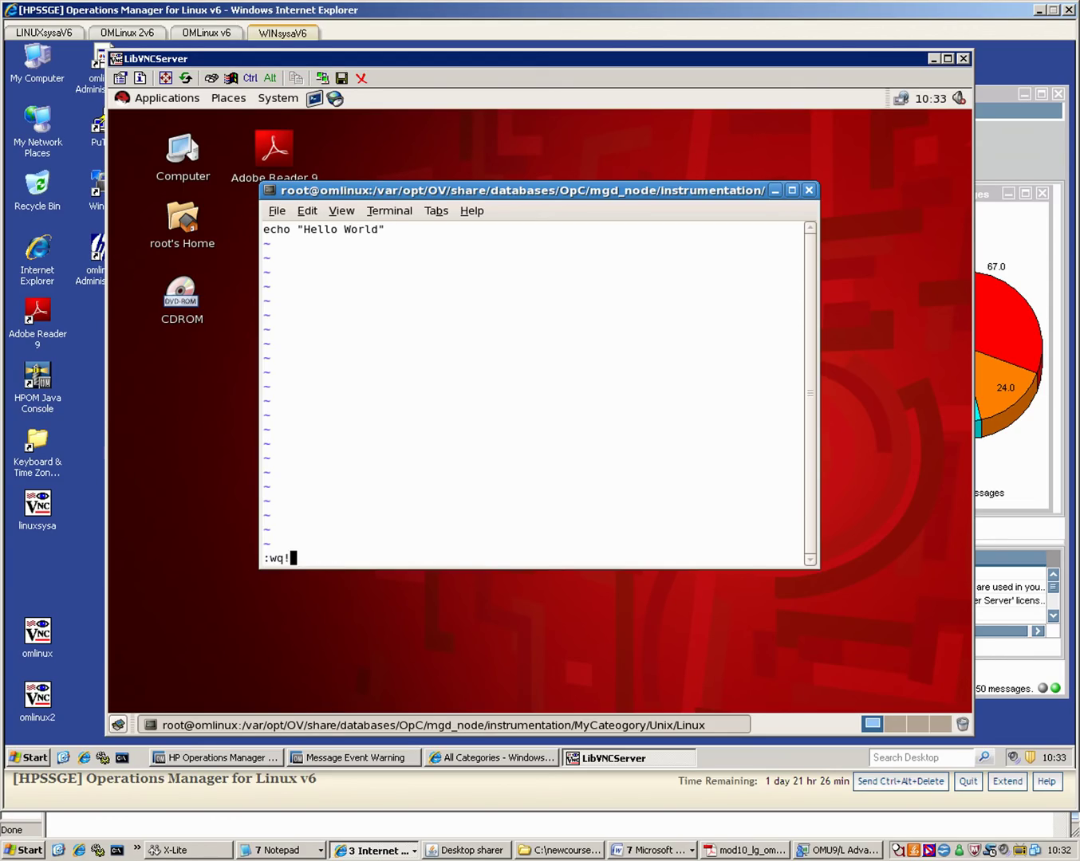
pyautogui.press('Return')
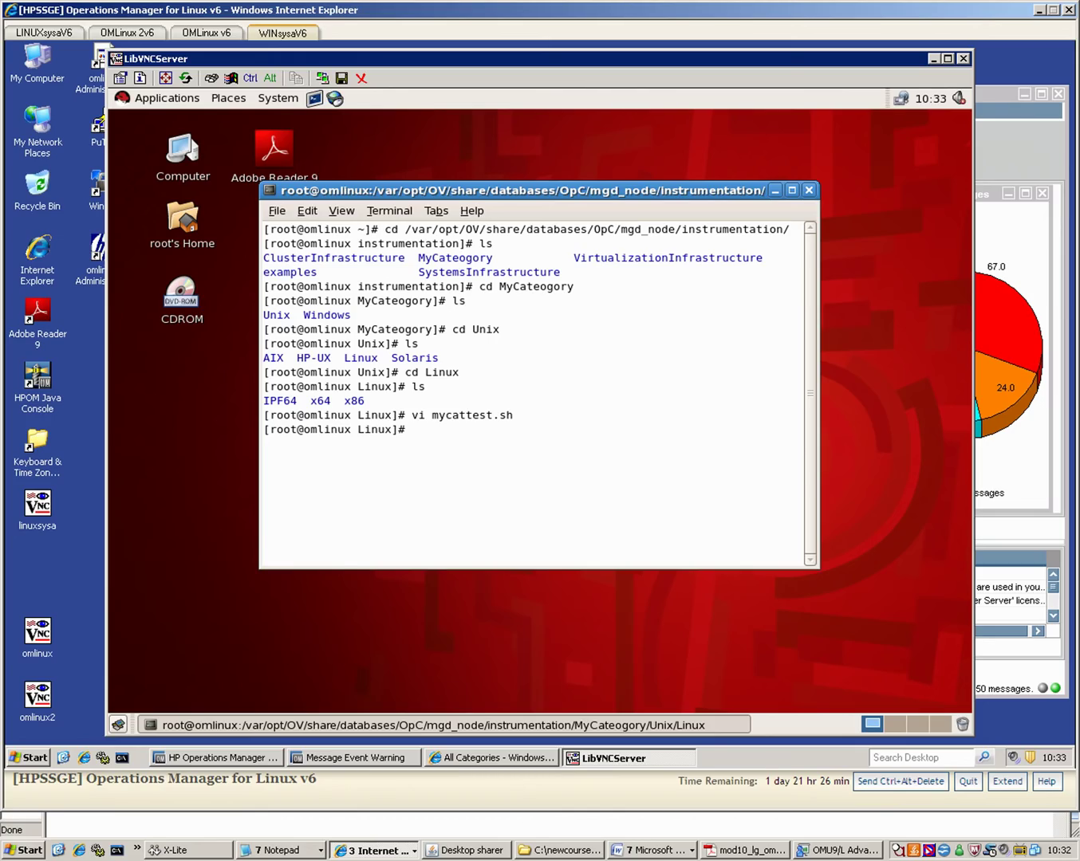
pyautogui.write('cd /')
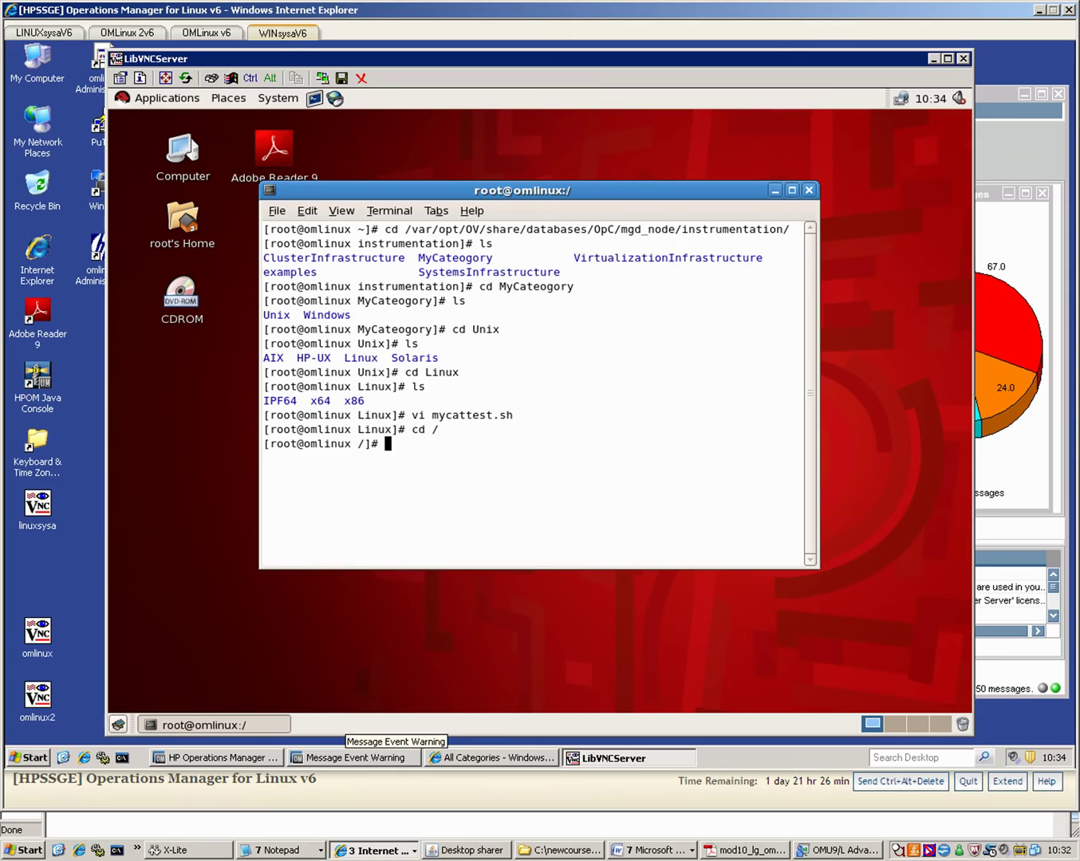
# - Switch to the Operations Manager Administration UI in the browser and open the list of all nodes
pyautogui.hotkey('alt', 'Tab')
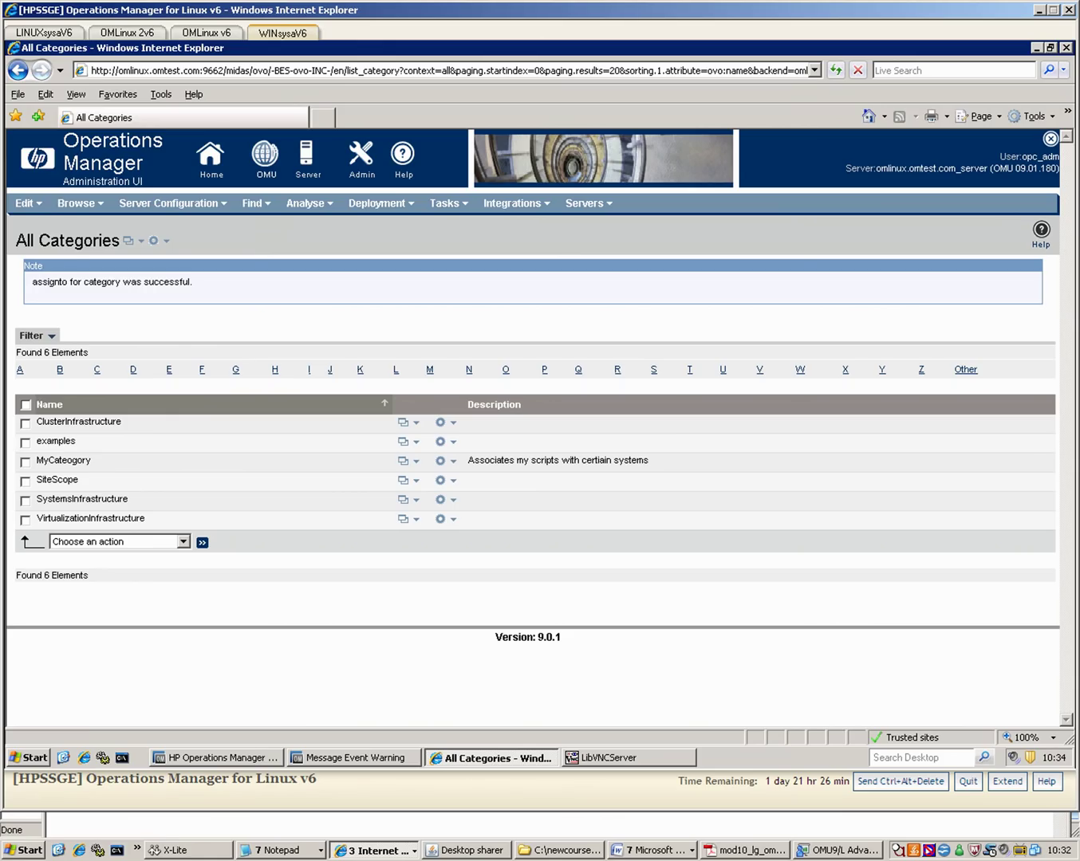
pyautogui.click(79, 202)
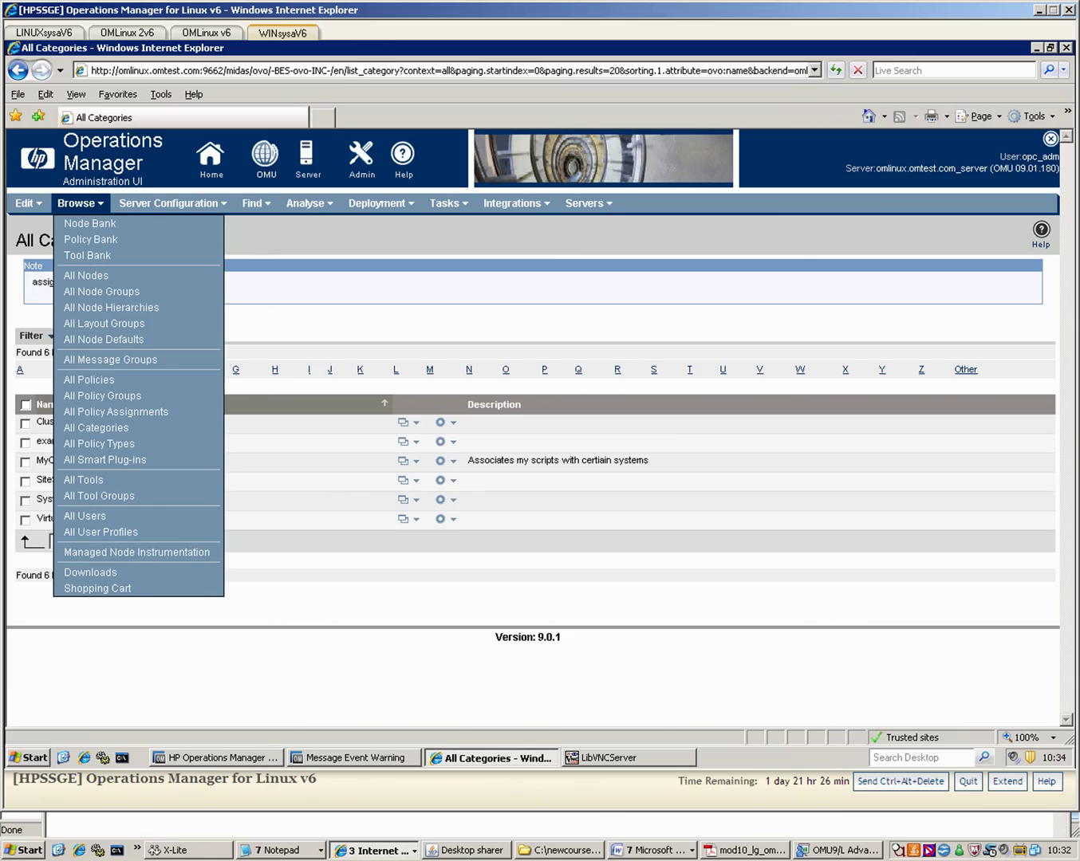
pyautogui.click(86, 275)
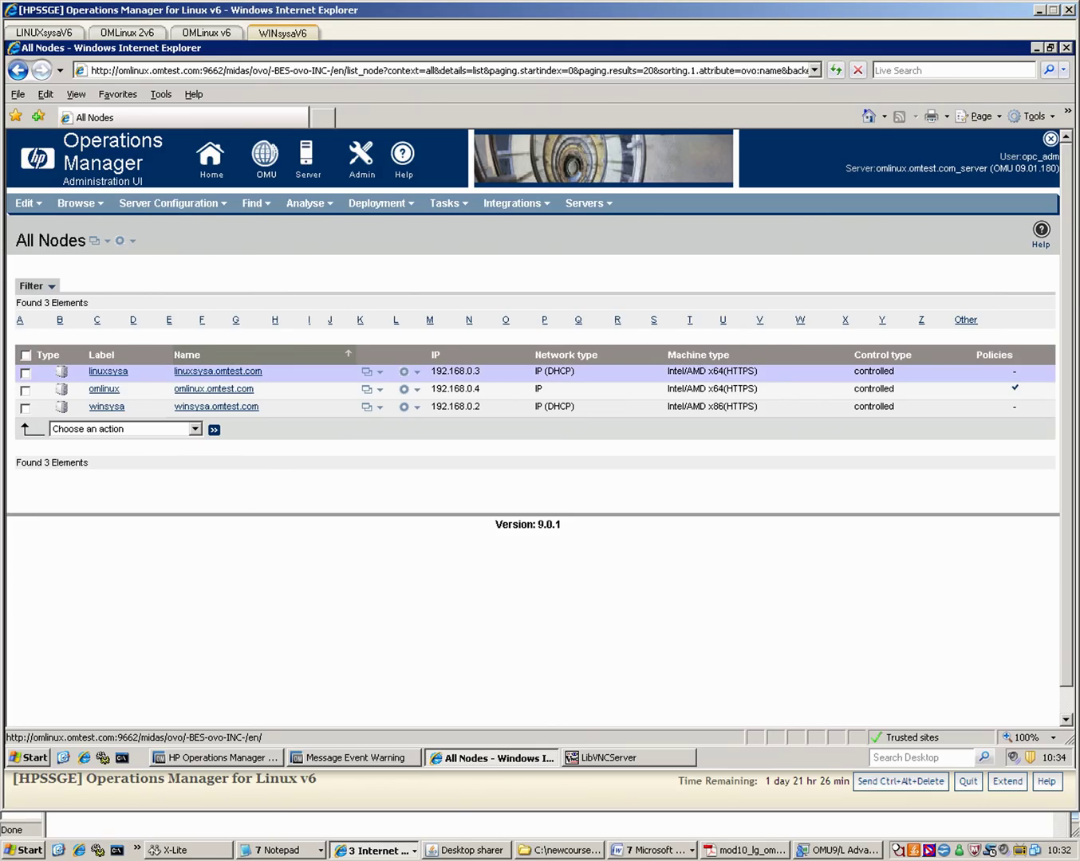
# - Assign the Latest version of MyWindowsMessageTypePolicy to the linuxsysa node, filtering the policies by "My"
pyautogui.click(410, 373)
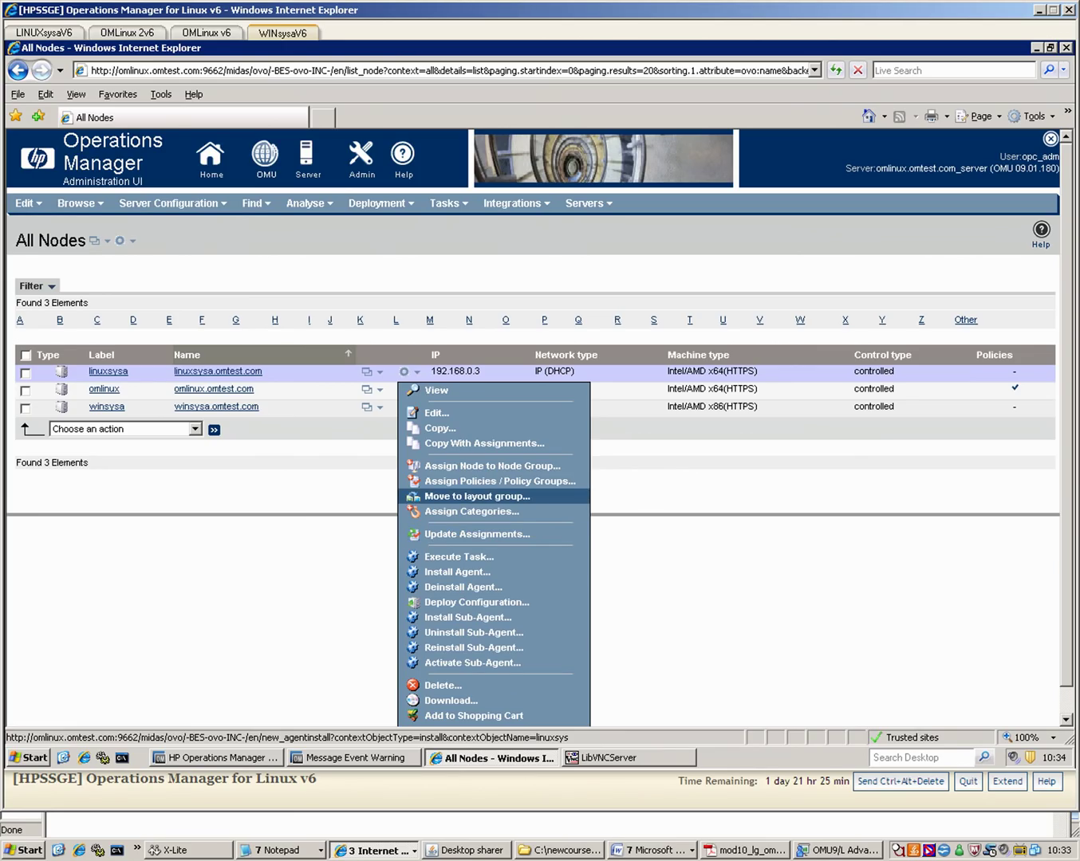
pyautogui.click(501, 481)
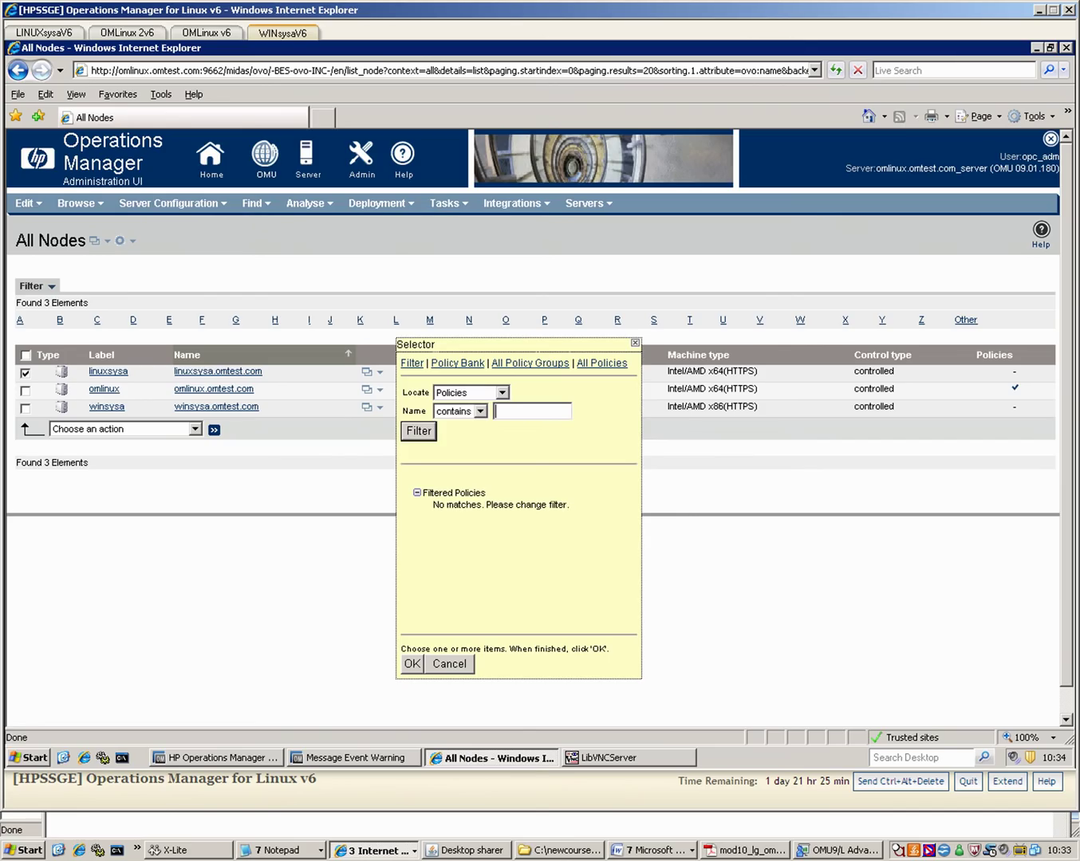
pyautogui.write('My')
pyautogui.press('Return')
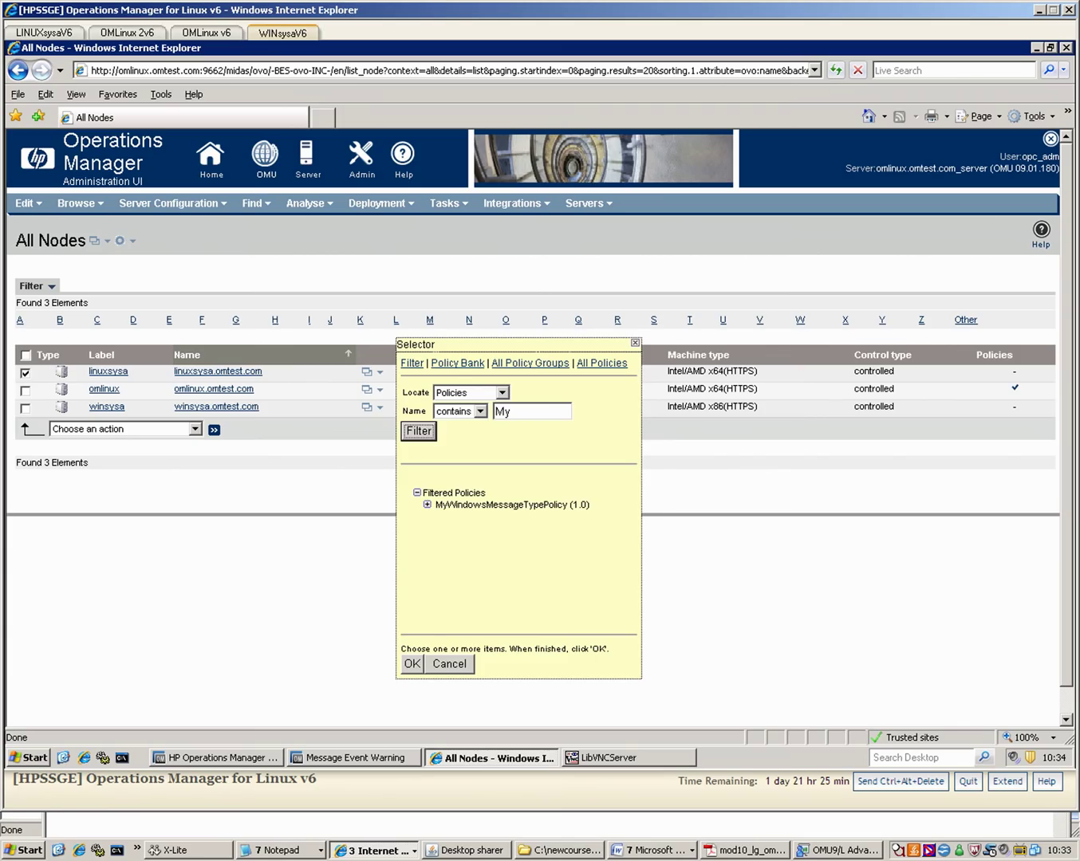
pyautogui.click(427, 505)
pyautogui.click(459, 516)
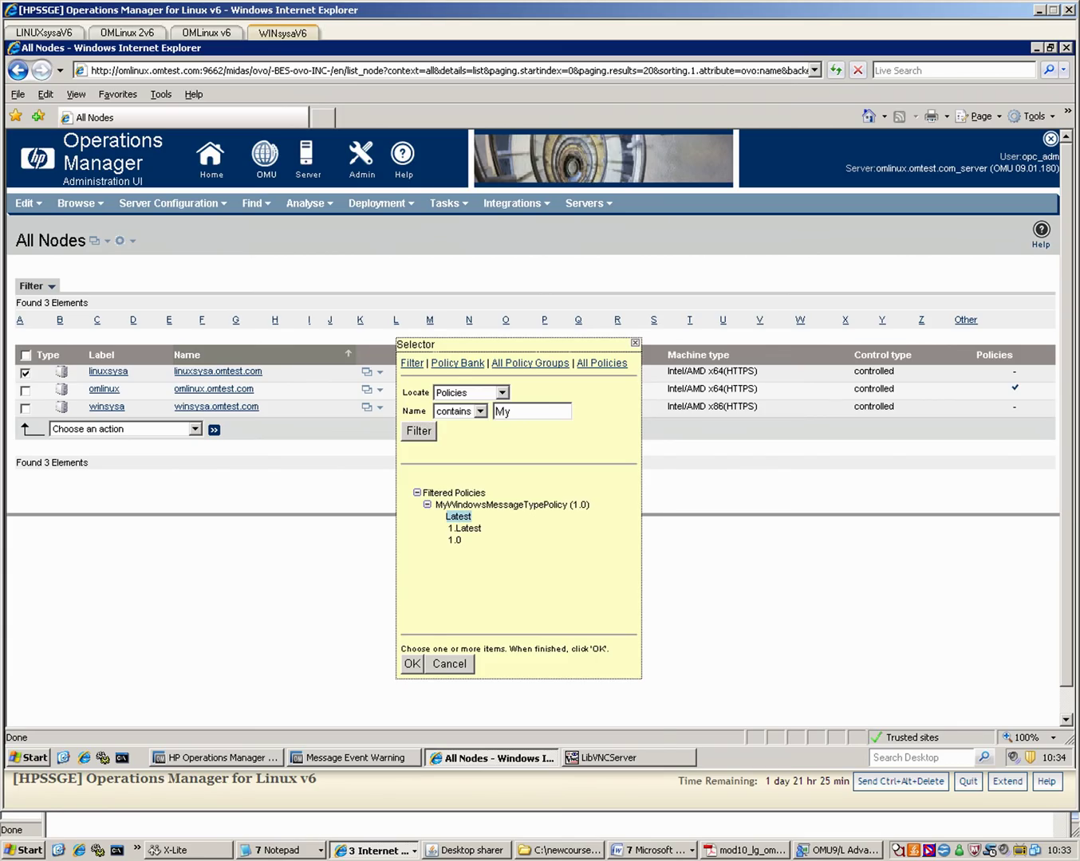
pyautogui.click(411, 664)
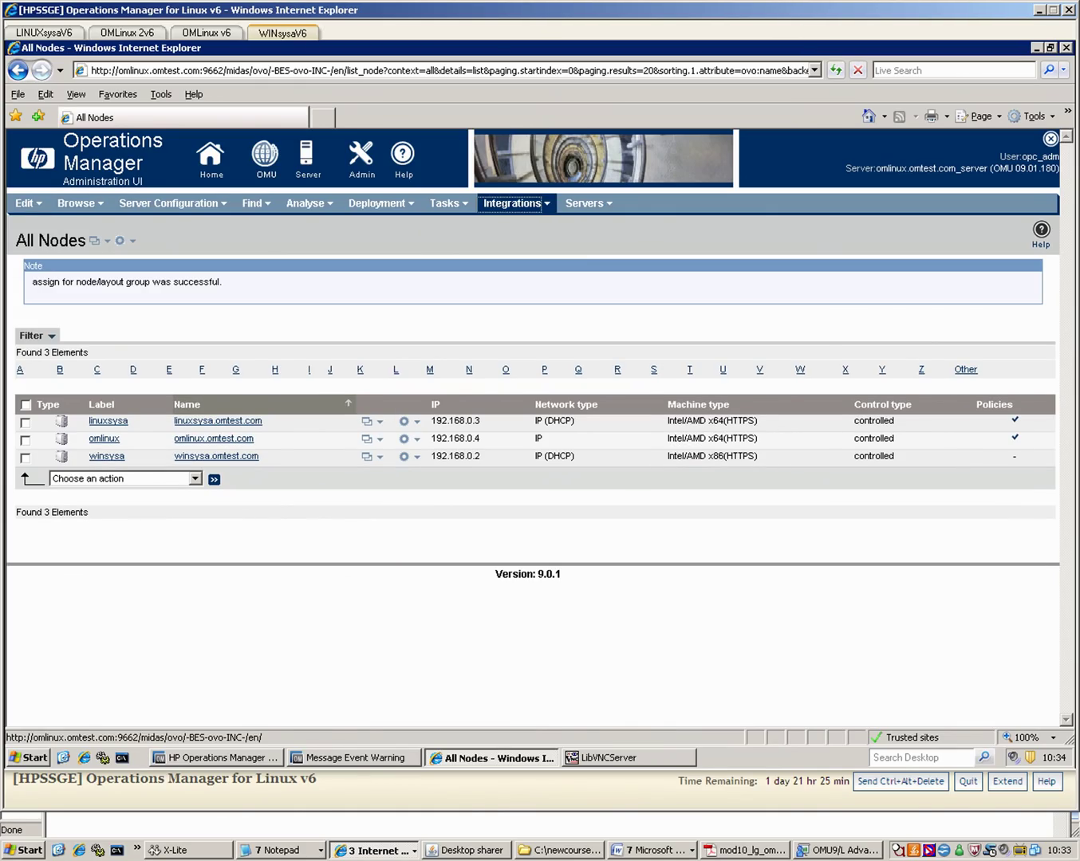
# - Open the Deploy Configuration page for distributing components to nodes
pyautogui.click(512, 203)
pyautogui.moveTo(448, 204)
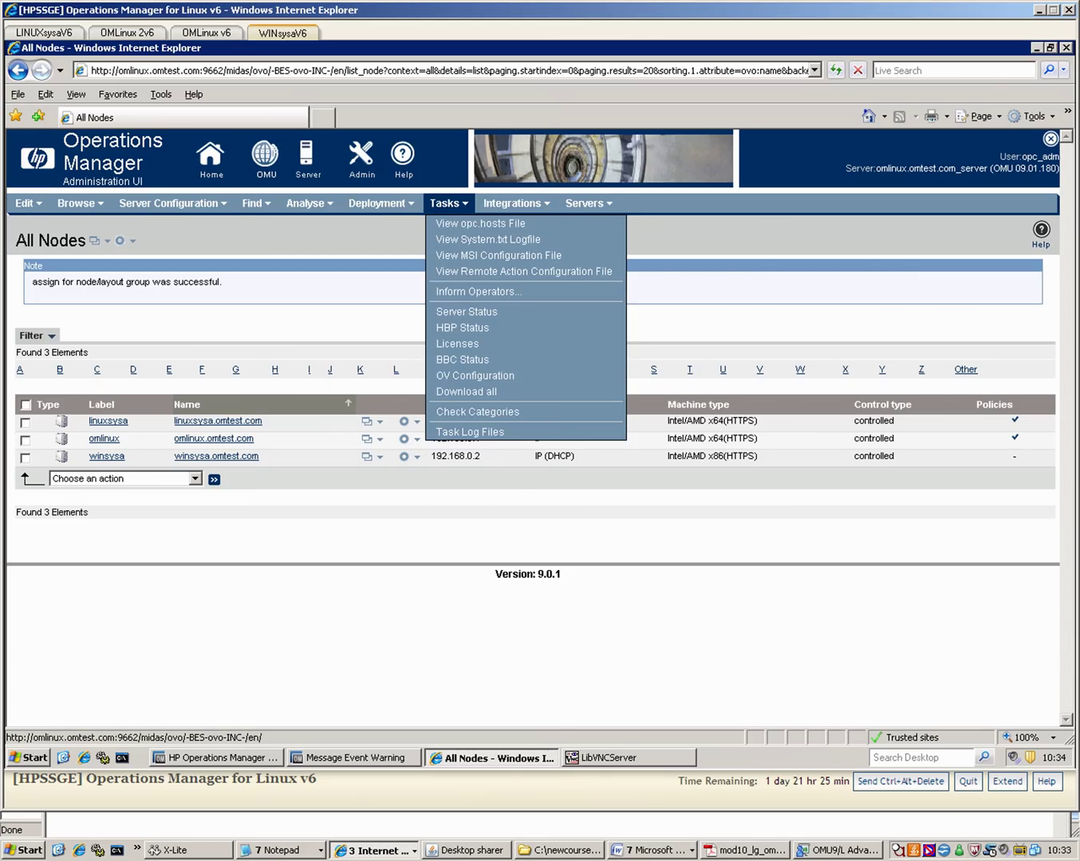
pyautogui.moveTo(380, 204)
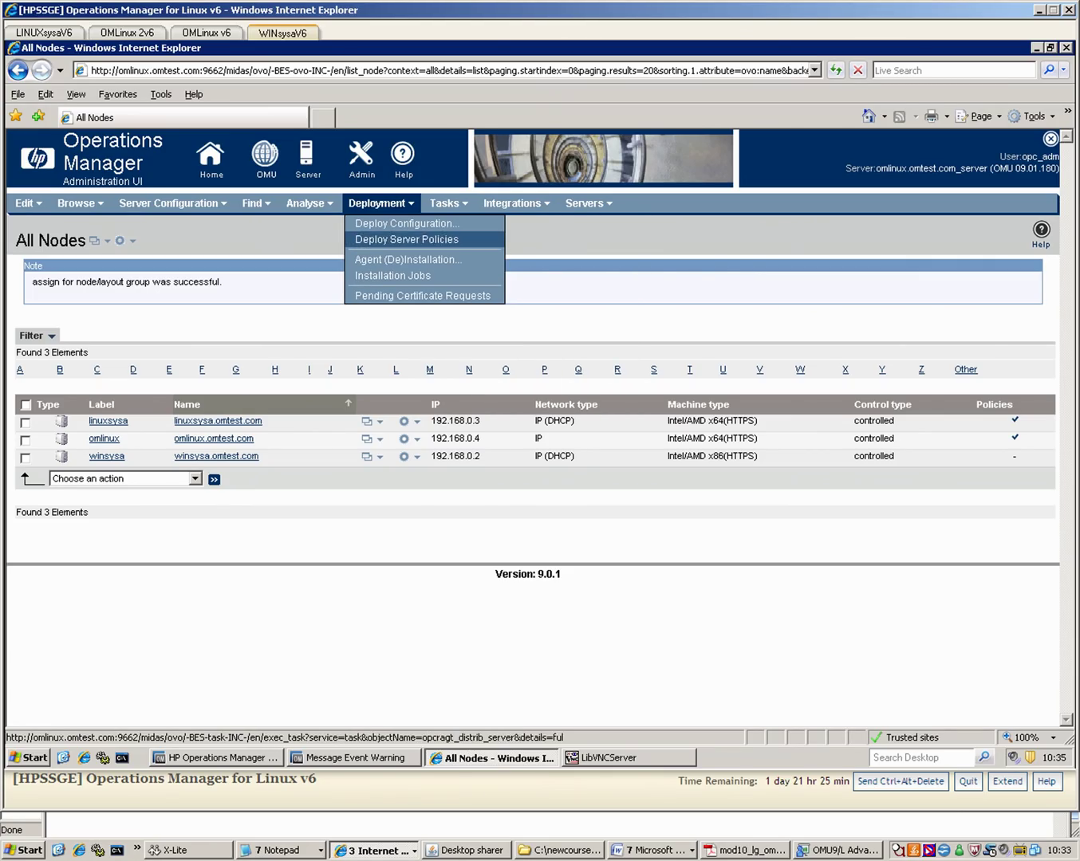
pyautogui.click(407, 223)
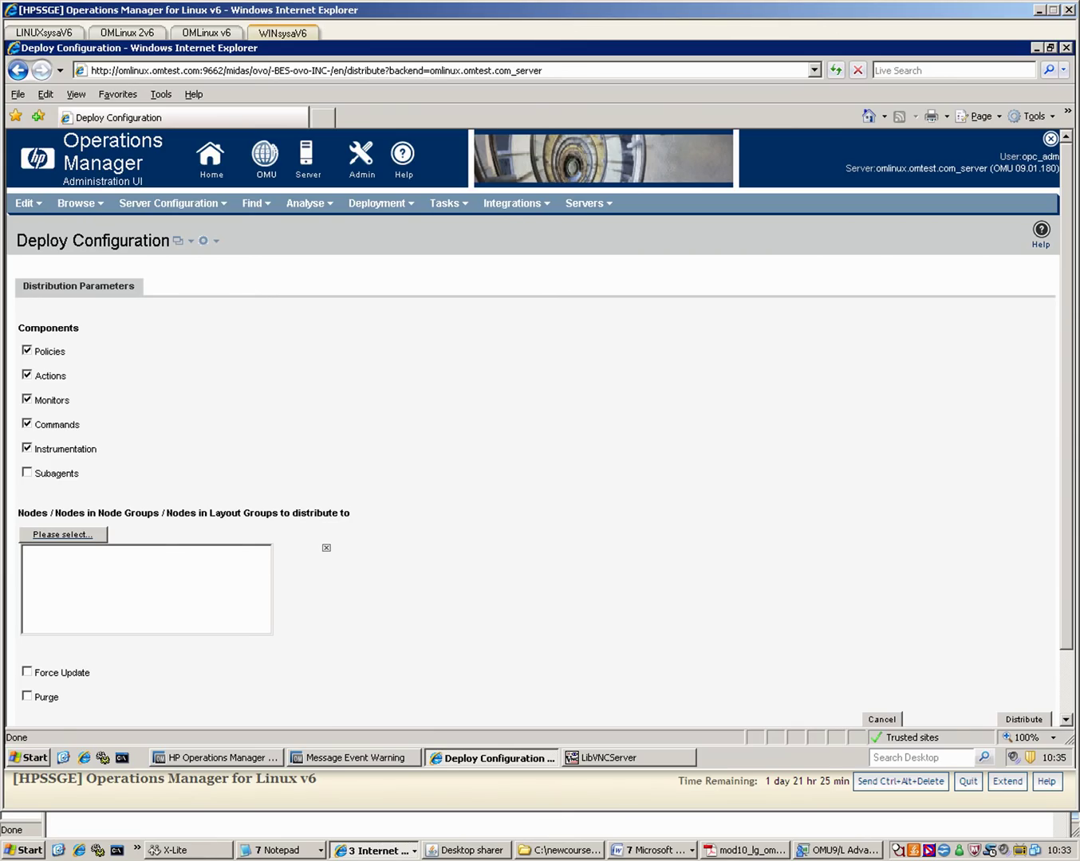
# - Filter the nodes by "linux", choose linuxsysa.omtest.com as the target, and distribute the configuration with the preselected components
pyautogui.scroll(-2, 533, 430)
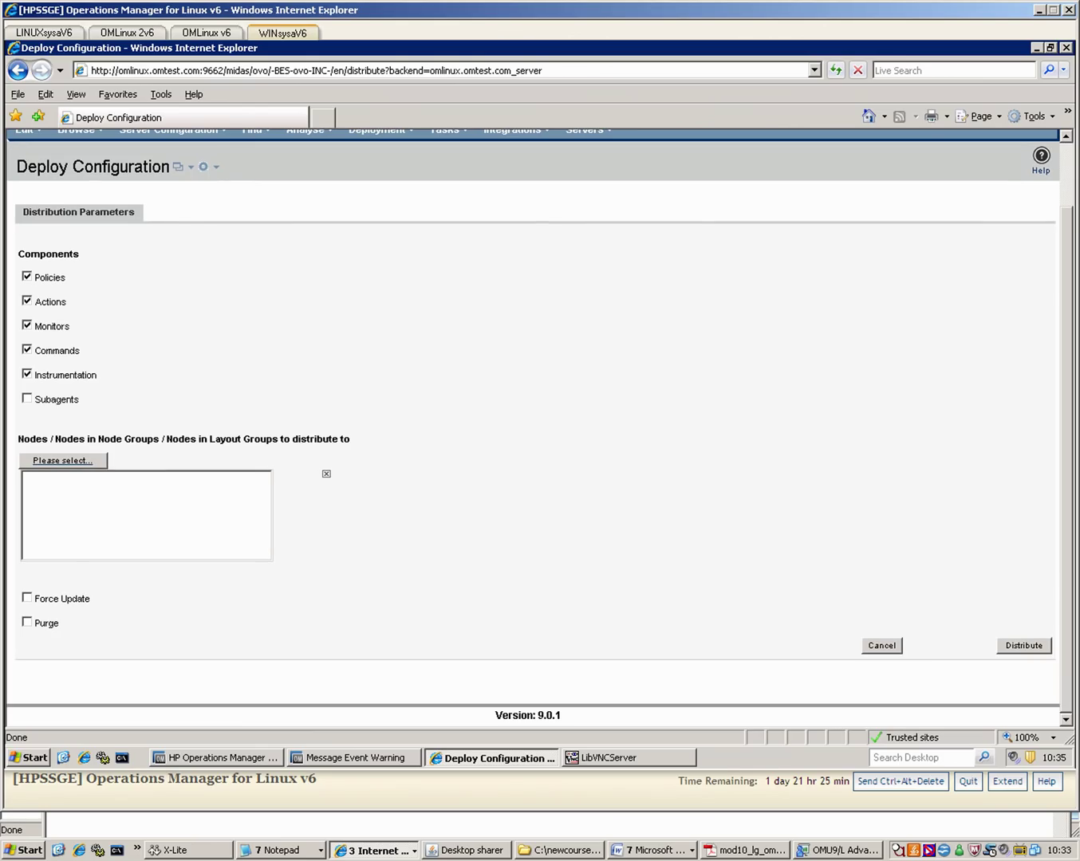
pyautogui.click(63, 461)
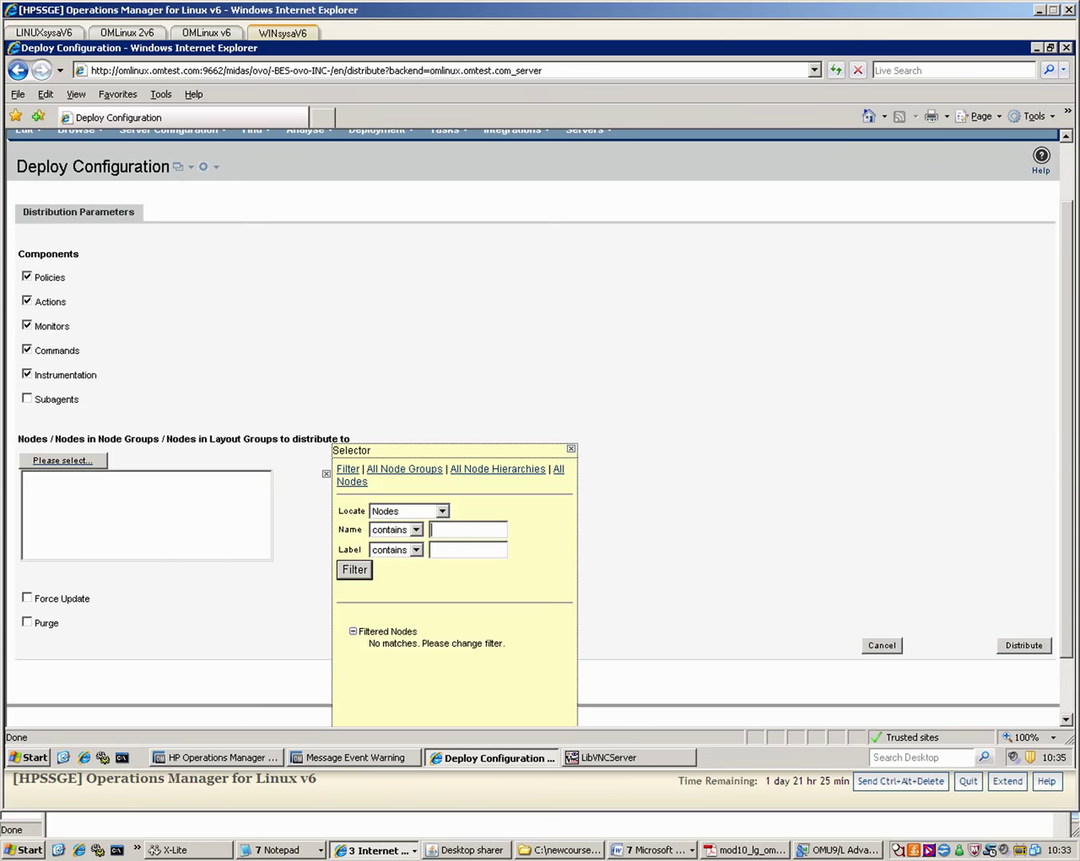
pyautogui.write('li')
pyautogui.write('nyu')
pyautogui.press('BackSpace')
pyautogui.press('BackSpace')
pyautogui.write('ux')
pyautogui.press('Return')
pyautogui.click(354, 569)
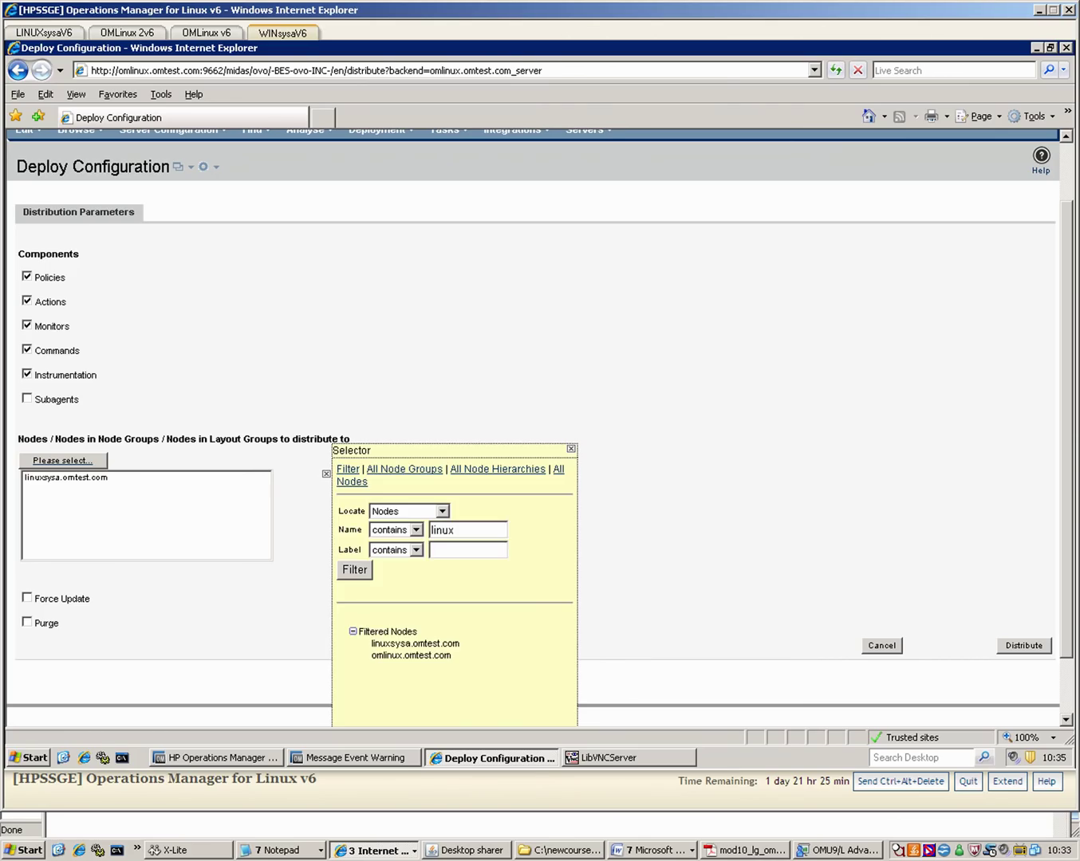
pyautogui.click(1025, 645)
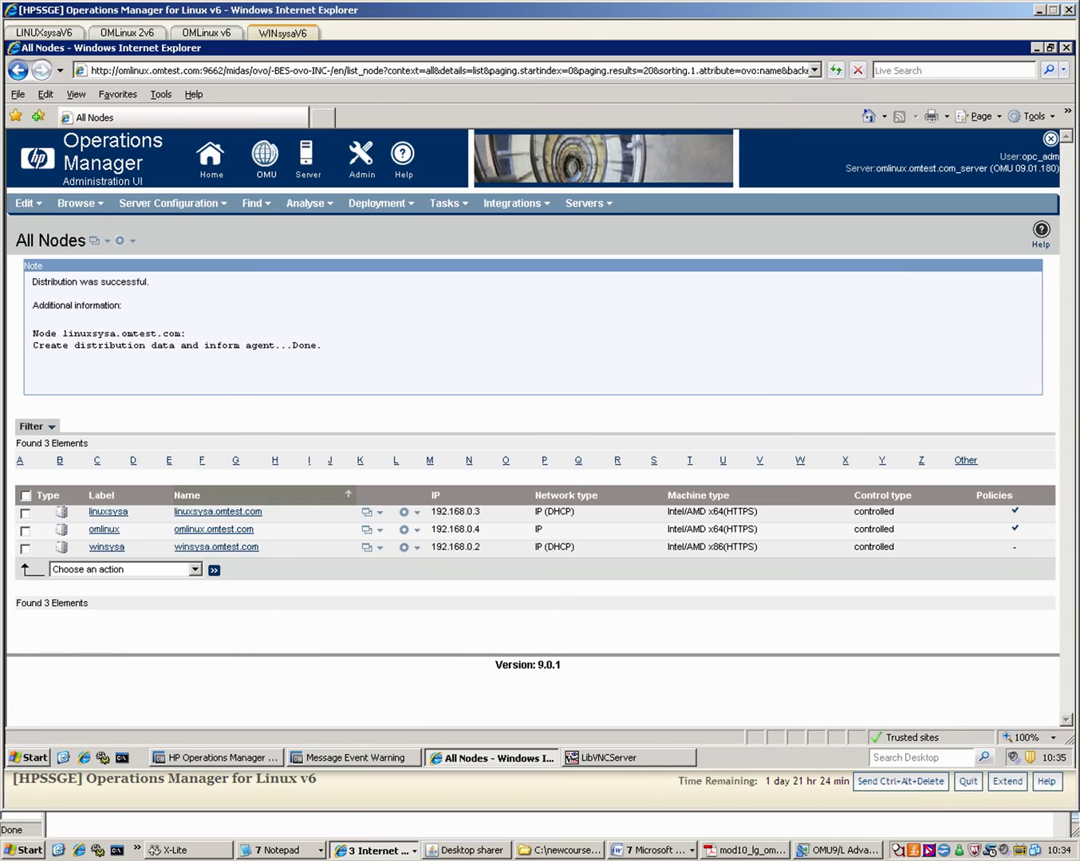
# - Leave the browser and open the VNC session to the linuxsysa managed node
pyautogui.hotkey('alt', 'Tab')
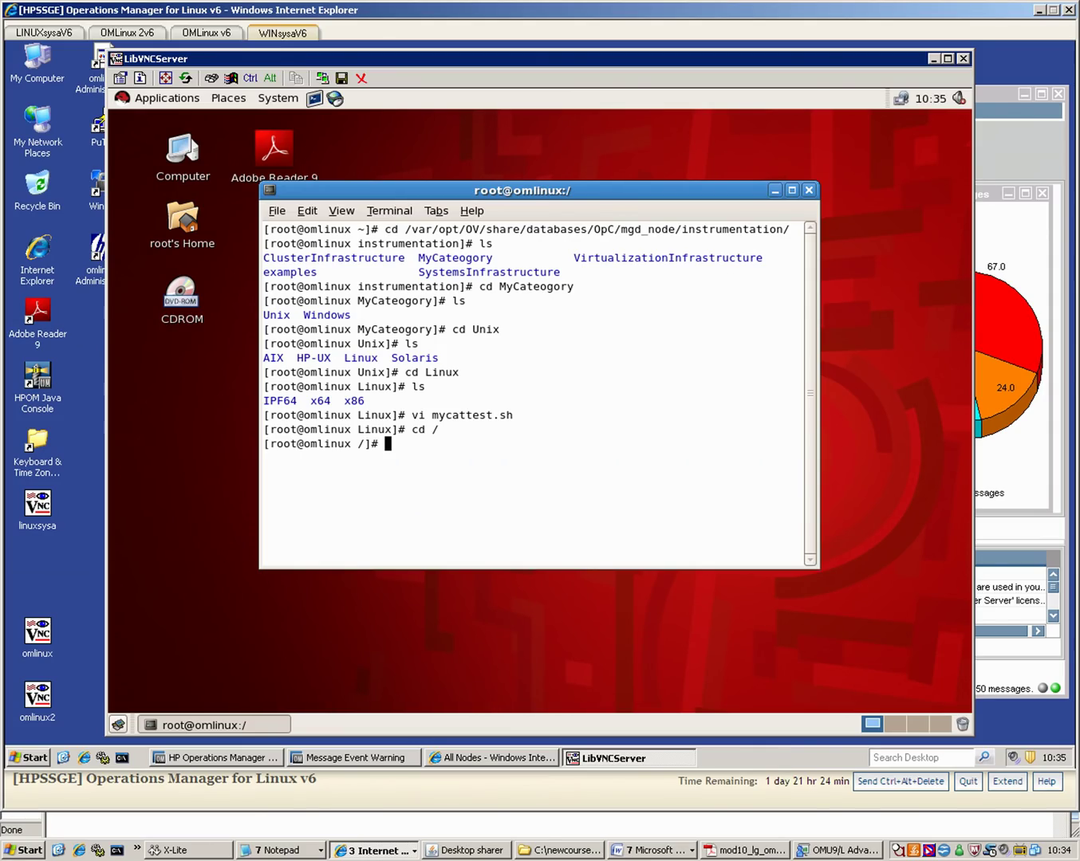
pyautogui.click(37, 506)
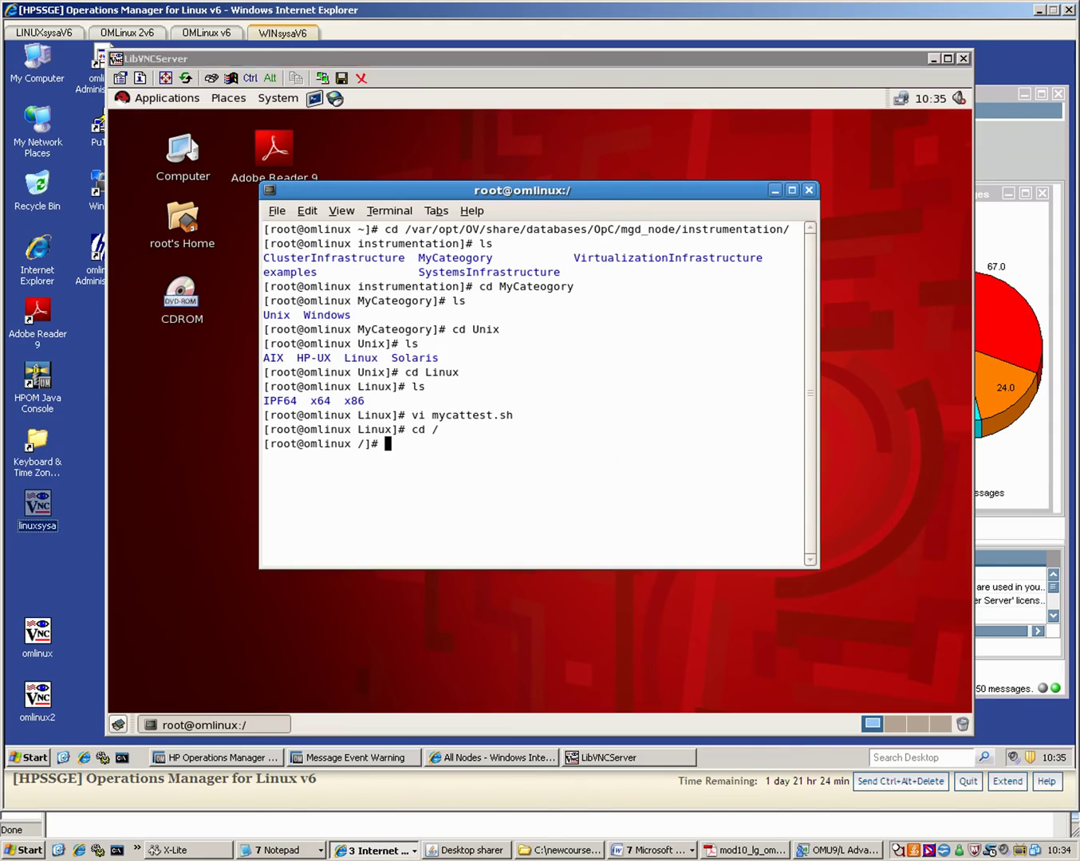
pyautogui.press('Return')
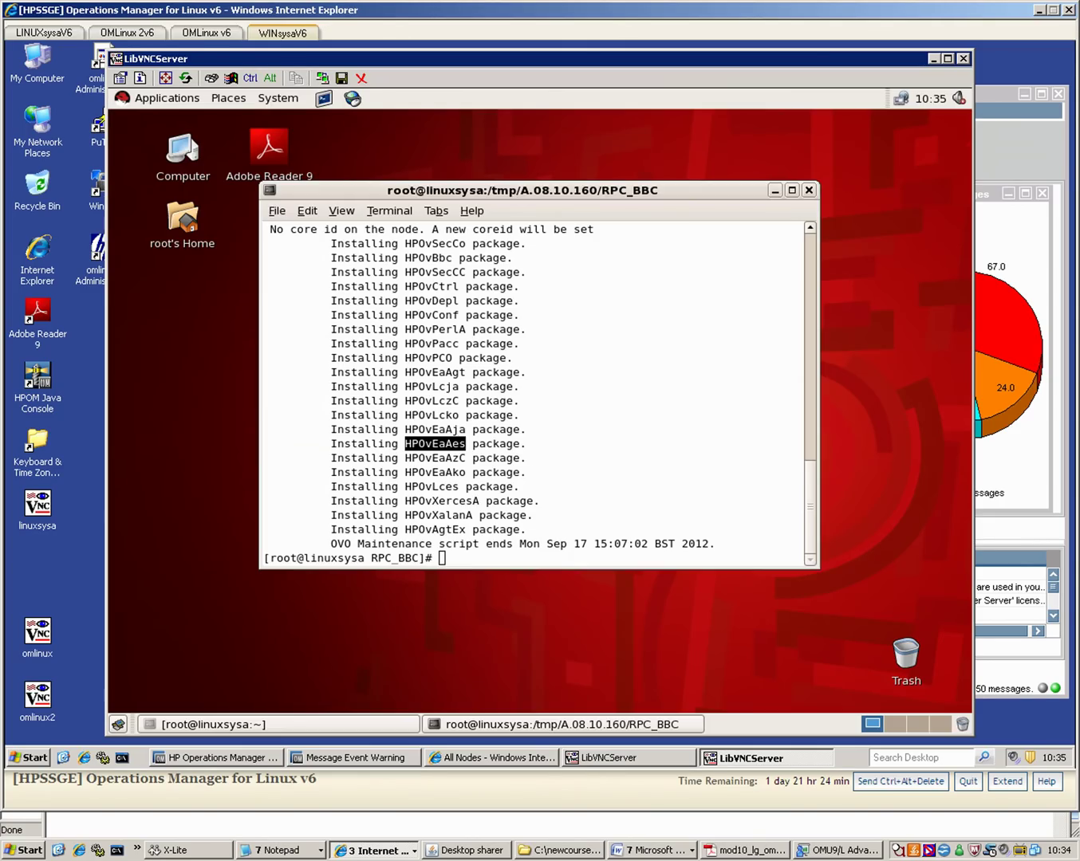
# - Change to the root directory in the linuxsysa terminal
pyautogui.write('c d.')
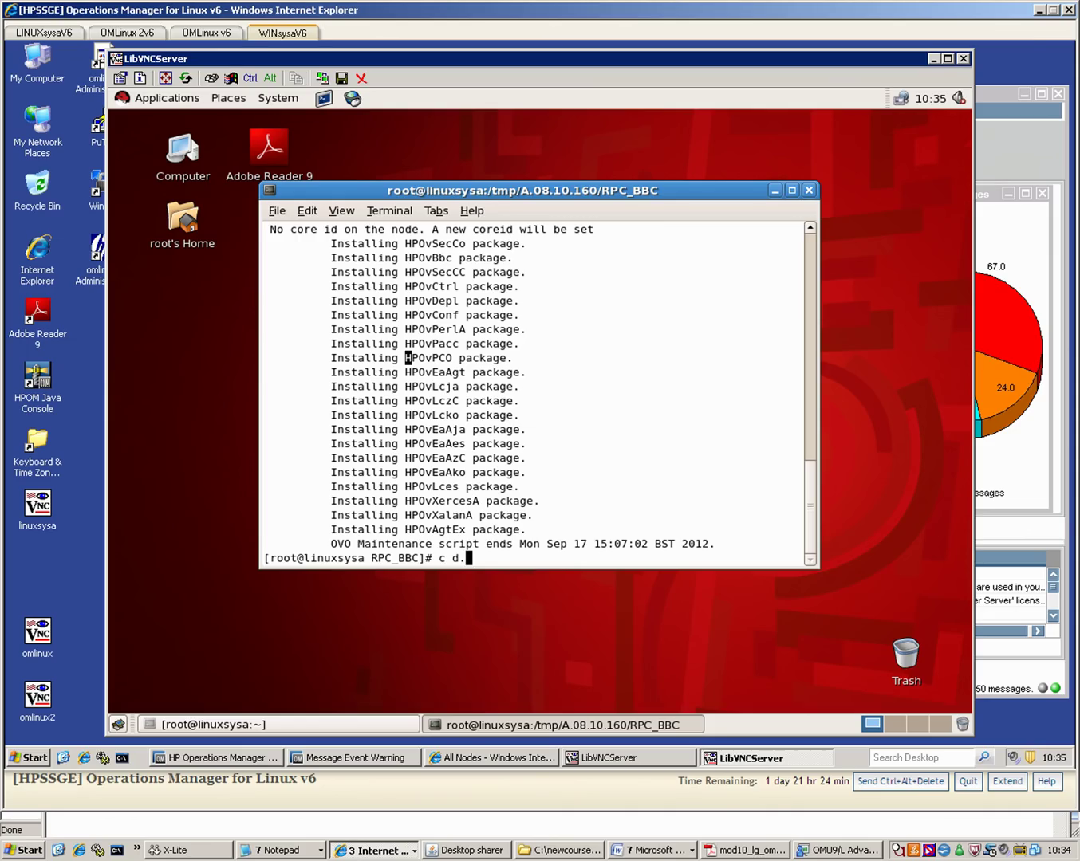
pyautogui.press('BackSpace')
pyautogui.press('BackSpace')
pyautogui.press('BackSpace')
pyautogui.press('BackSpace')
pyautogui.write('cd .')
pyautogui.press('BackSpace')
pyautogui.write('/')
pyautogui.press('Return')
# - Search the entire linuxsysa file system for mycattest.sh with find, and reposition the linuxsysa session window
pyautogui.write('find /')
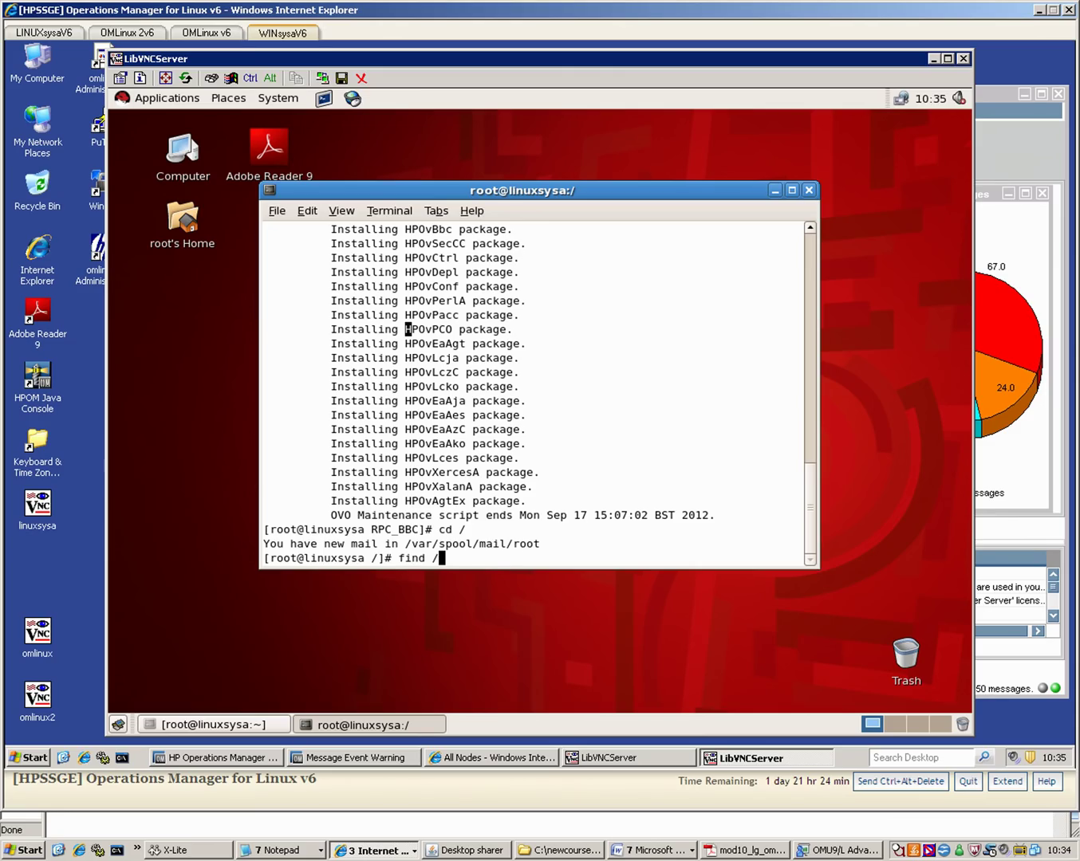
pyautogui.write(' -name my')
pyautogui.moveTo(348, 326); pyautogui.dragTo(1073, 746)
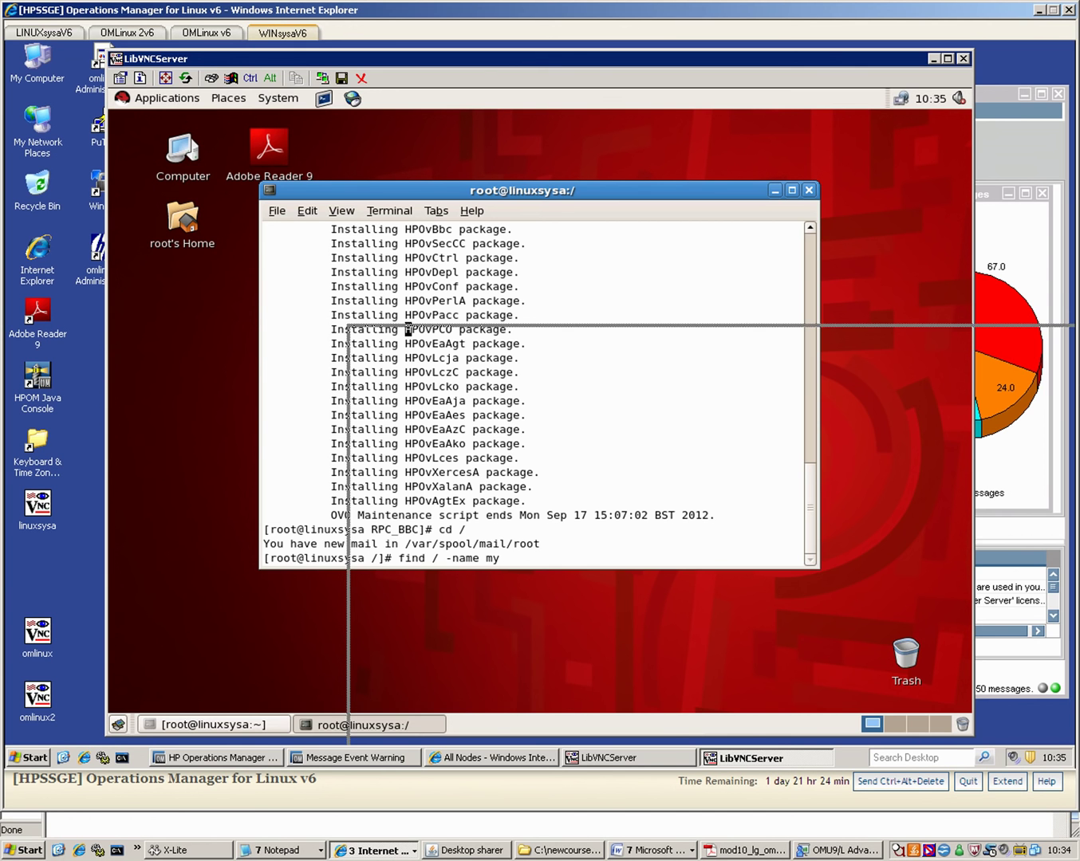
pyautogui.moveTo(591, 335); pyautogui.dragTo(503, 542)
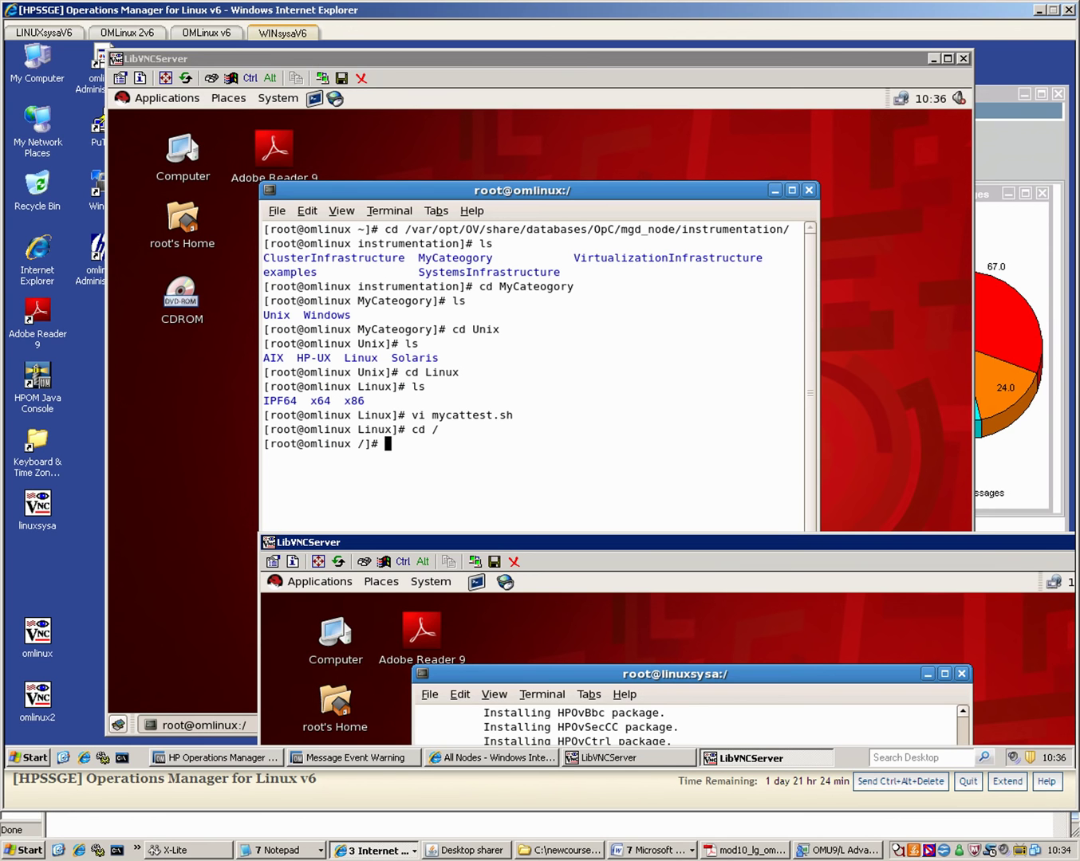
pyautogui.moveTo(501, 543); pyautogui.dragTo(484, 93)
pyautogui.write('cat')
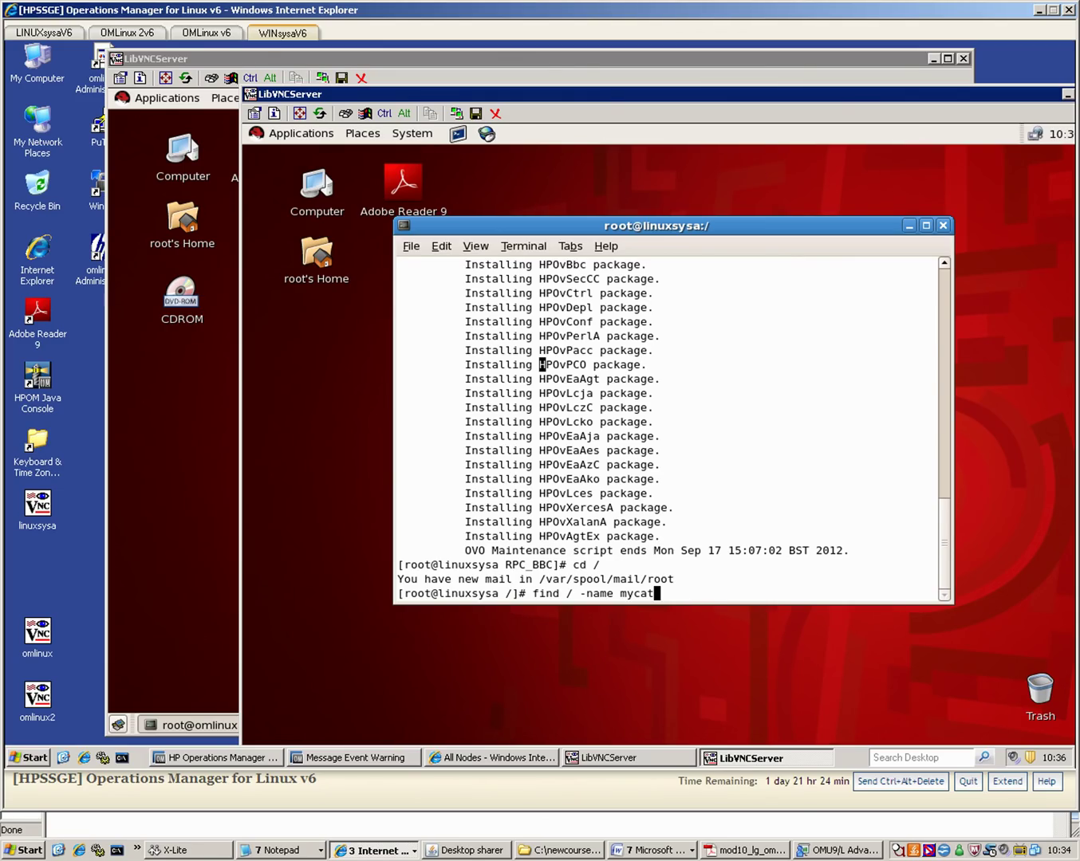
pyautogui.write('test.sh')
pyautogui.press('Return')
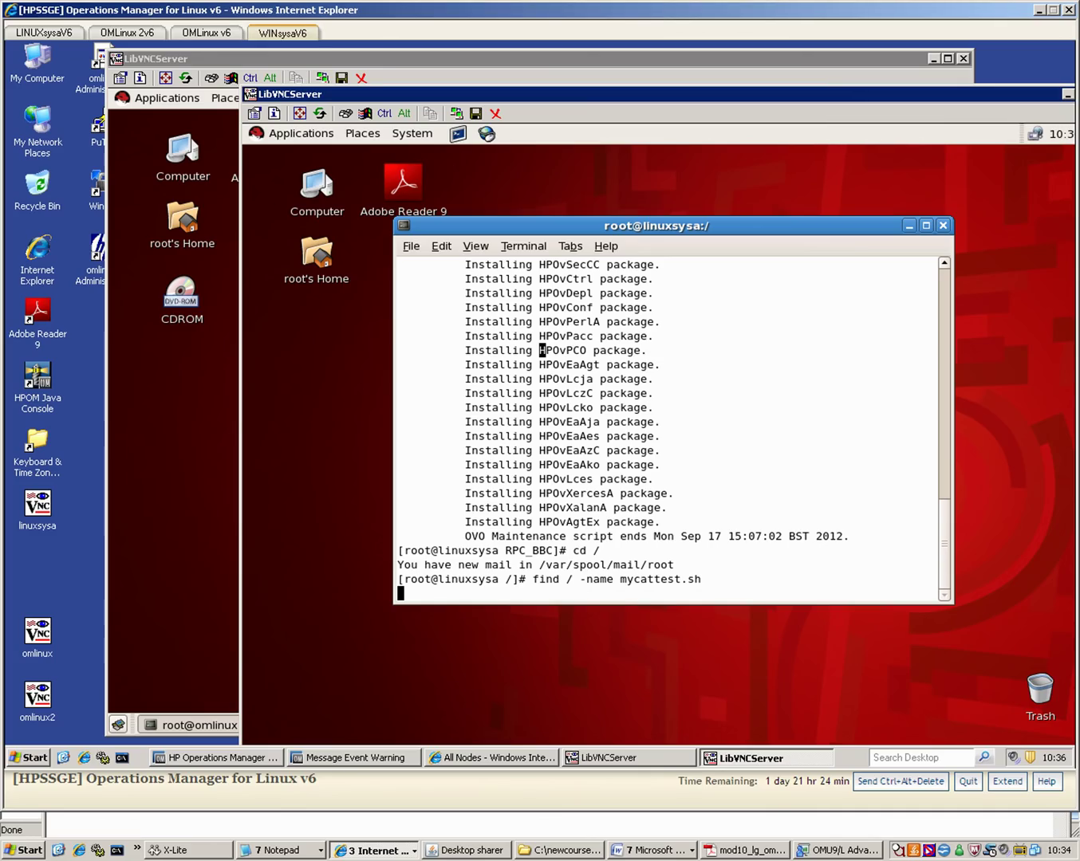